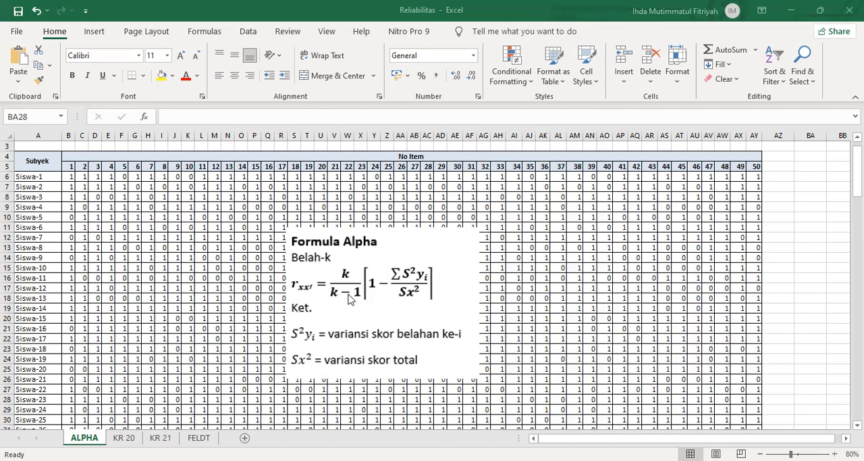
Step: Move the Formula Alpha picture below the item headers, over about columns Y to AK of the score table
{"action": "left_click_drag", "start_coordinate": [385, 285], "coordinate": [433, 117]}
{"action": "left_click_drag", "start_coordinate": [412, 121], "coordinate": [416, 225]}
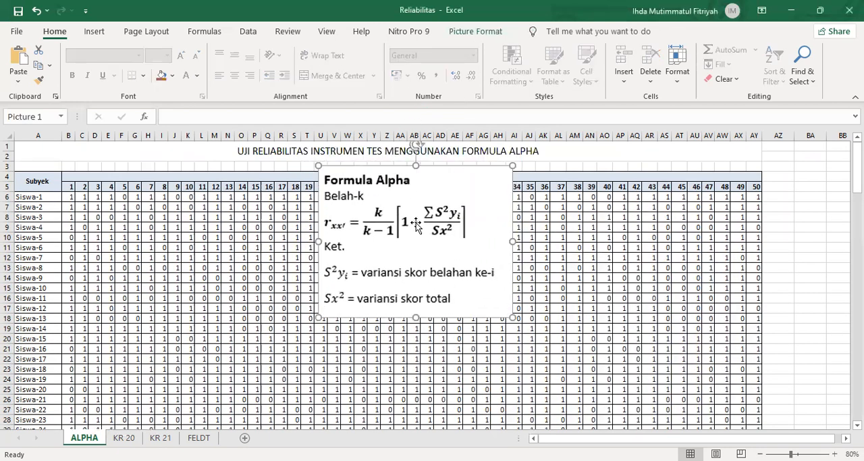
{"action": "left_click_drag", "start_coordinate": [442, 250], "coordinate": [487, 312]}
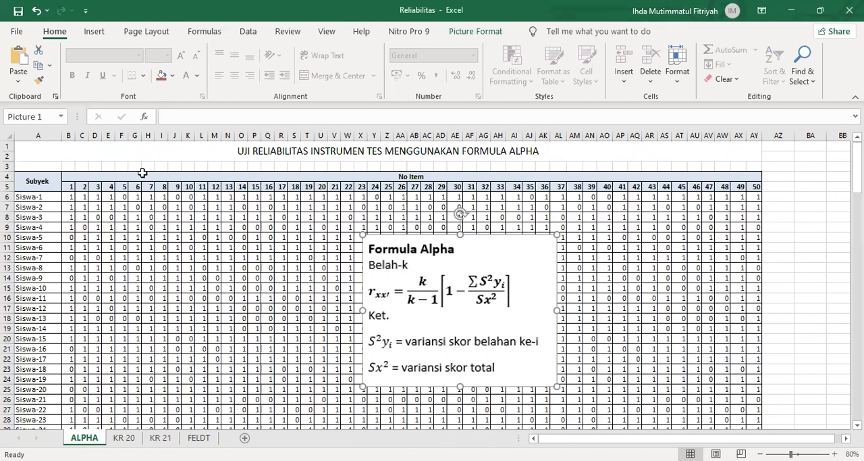
Step: Examine the item number headers from 1 to 50, including the halfway split between items 25 and 26
{"action": "left_click", "coordinate": [68, 189]}
{"action": "left_click", "coordinate": [751, 188]}
{"action": "left_click", "coordinate": [70, 187]}
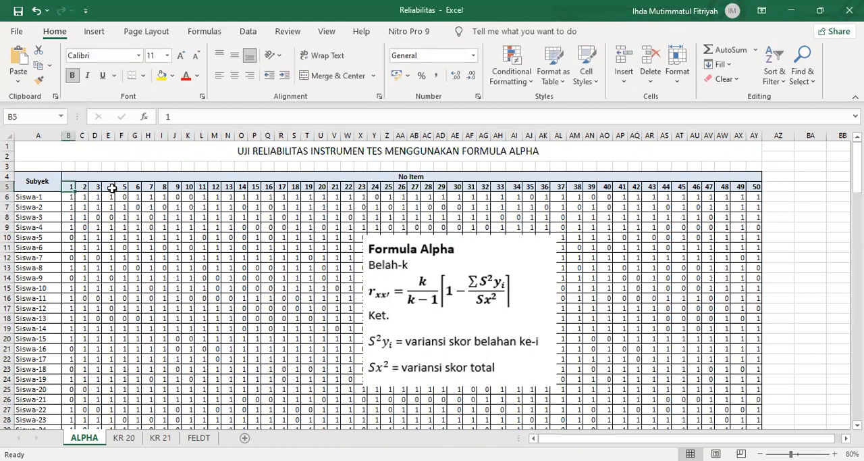
{"action": "left_click", "coordinate": [745, 189]}
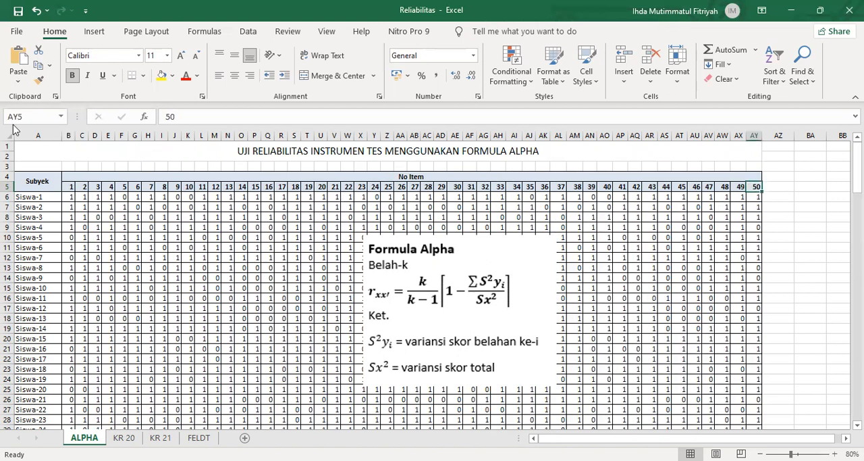
{"action": "left_click", "coordinate": [75, 187]}
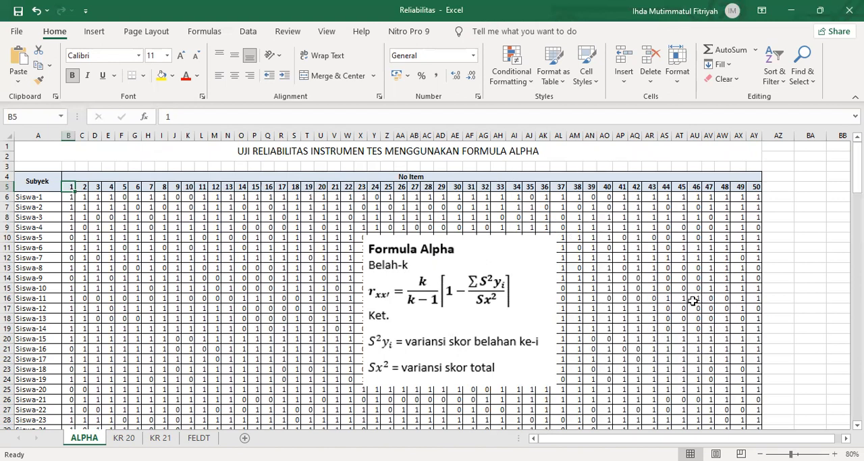
{"action": "left_click", "coordinate": [384, 191]}
{"action": "left_click", "coordinate": [405, 191]}
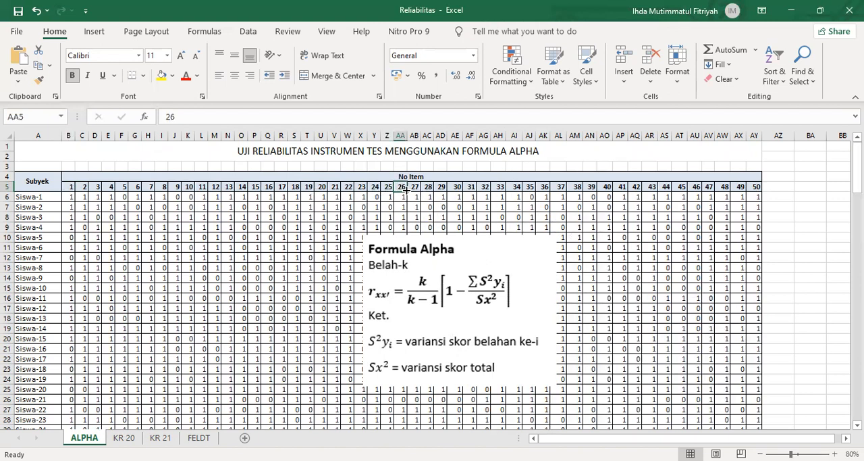
{"action": "left_click", "coordinate": [755, 187]}
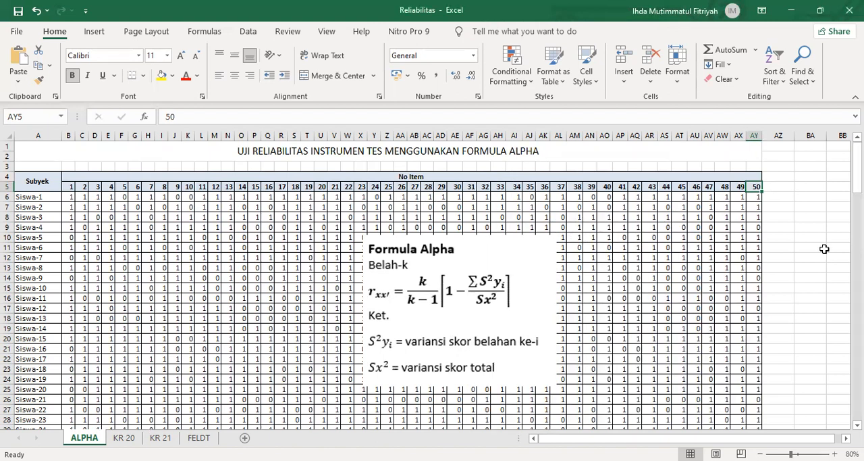
Step: Reposition the Formula Alpha picture over the middle of the score table, at about columns U to AH and rows 11 to 25
{"action": "left_click_drag", "start_coordinate": [465, 274], "coordinate": [544, 289]}
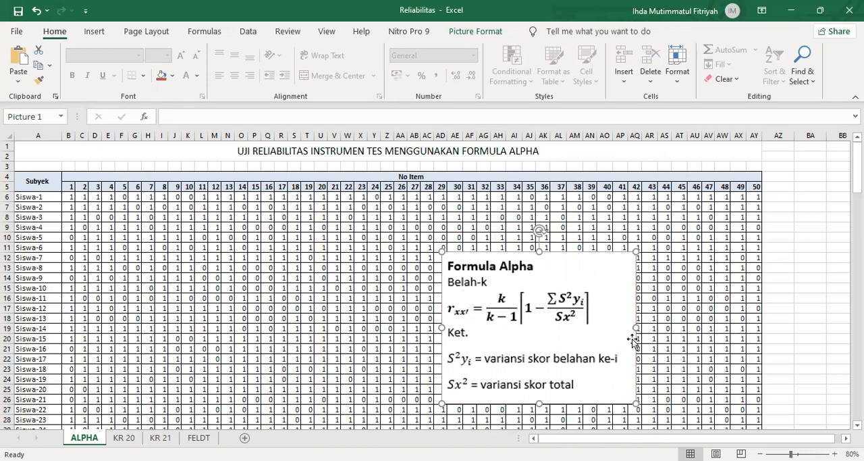
{"action": "left_click_drag", "start_coordinate": [544, 325], "coordinate": [432, 285]}
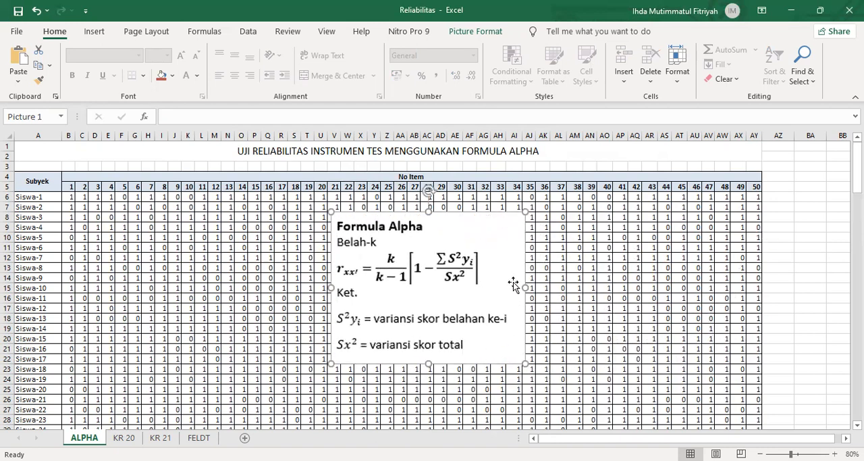
{"action": "scroll", "coordinate": [513, 284], "scroll_direction": "down", "scroll_amount": 1}
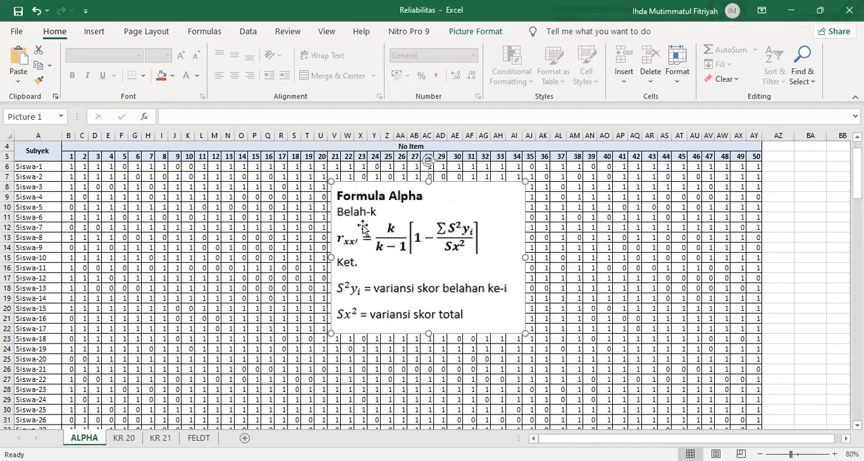
{"action": "left_click_drag", "start_coordinate": [457, 239], "coordinate": [440, 264]}
{"action": "left_click", "coordinate": [751, 156]}
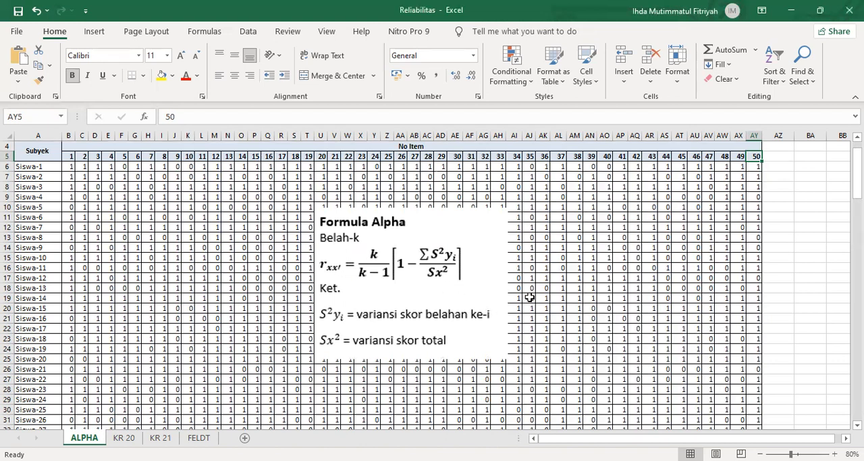
{"action": "left_click", "coordinate": [802, 156]}
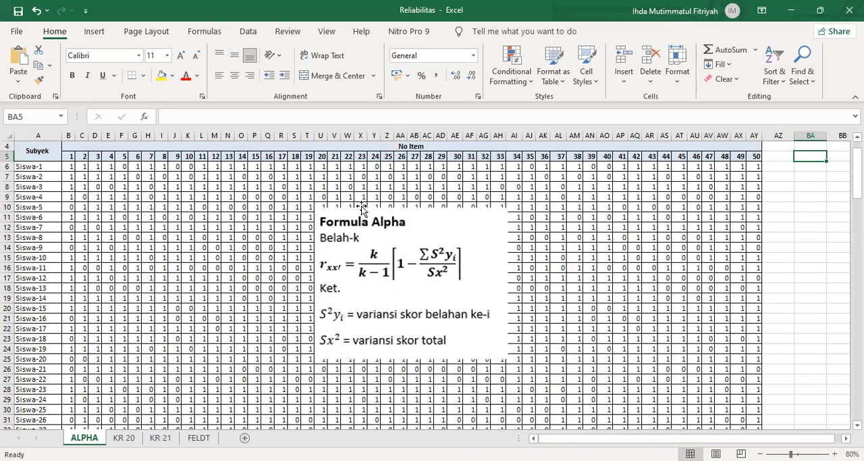
{"action": "left_click_drag", "start_coordinate": [362, 251], "coordinate": [363, 256]}
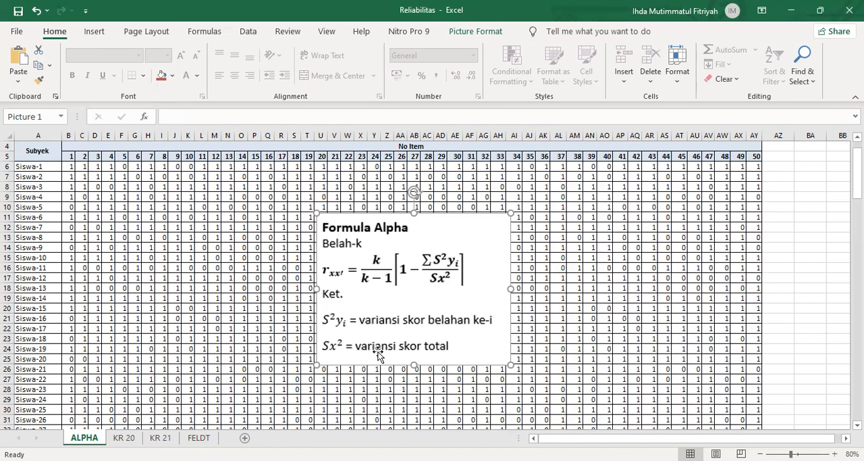
Step: Enter the header "skor total" in cell AZ5 beside item 50 and widen column AZ to fit it
{"action": "left_click", "coordinate": [70, 168]}
{"action": "left_click", "coordinate": [756, 169]}
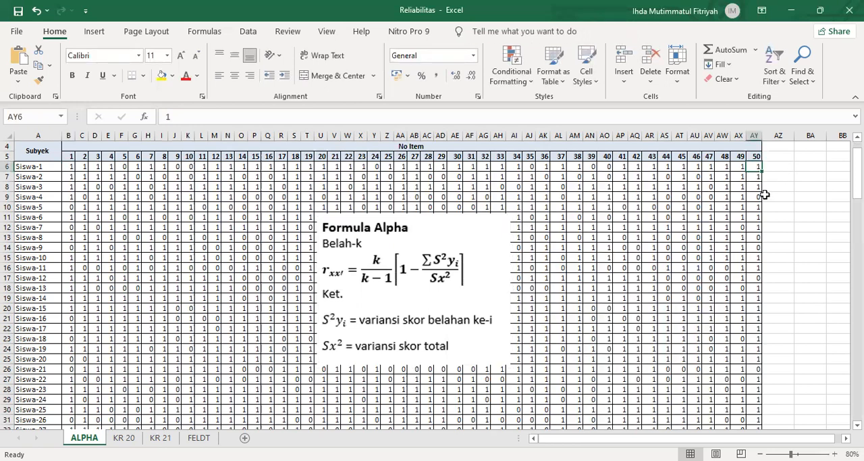
{"action": "scroll", "coordinate": [760, 321], "scroll_direction": "down", "scroll_amount": 20}
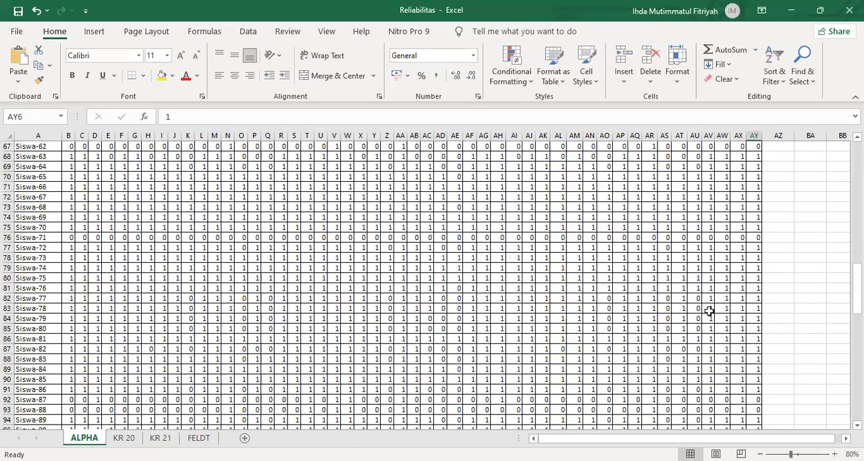
{"action": "scroll", "coordinate": [709, 314], "scroll_direction": "up", "scroll_amount": 20}
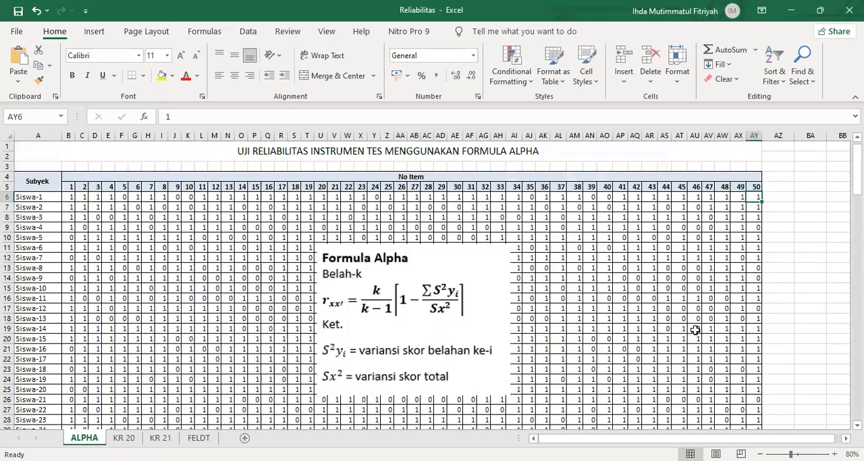
{"action": "left_click", "coordinate": [778, 185]}
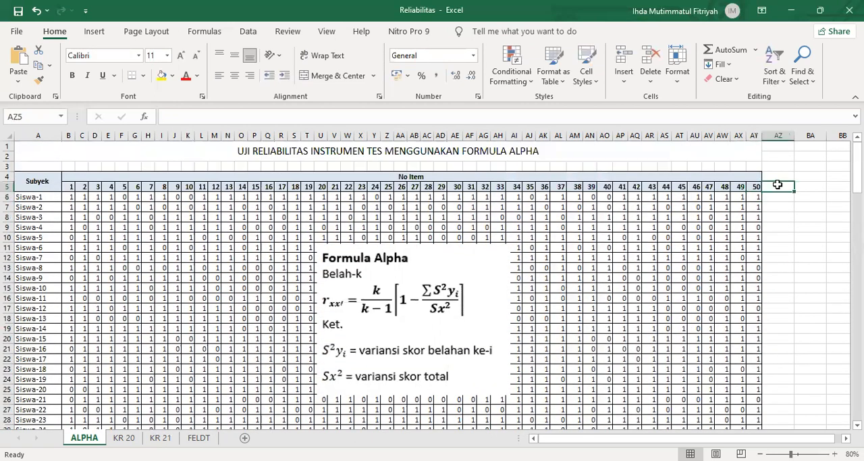
{"action": "type", "text": "skor total"}
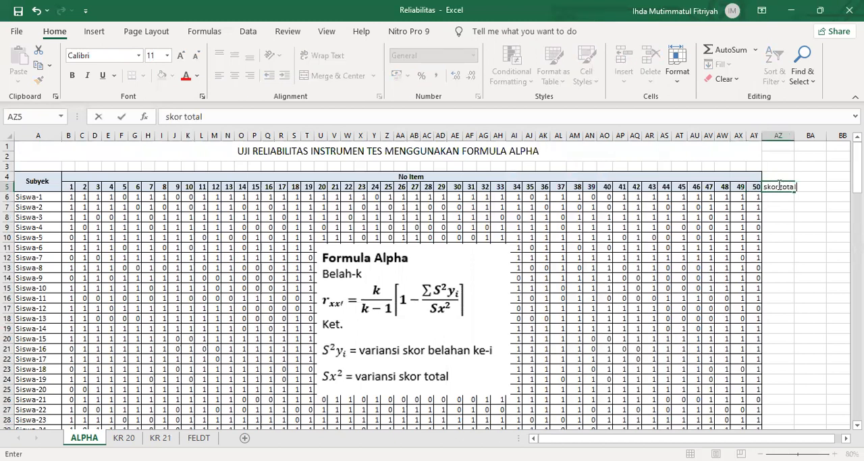
{"action": "key", "text": "Tab"}
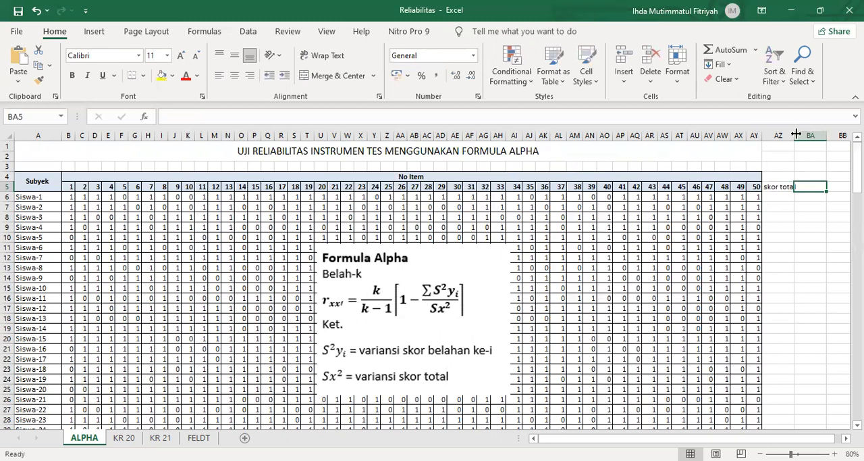
{"action": "left_click_drag", "start_coordinate": [796, 135], "coordinate": [804, 135]}
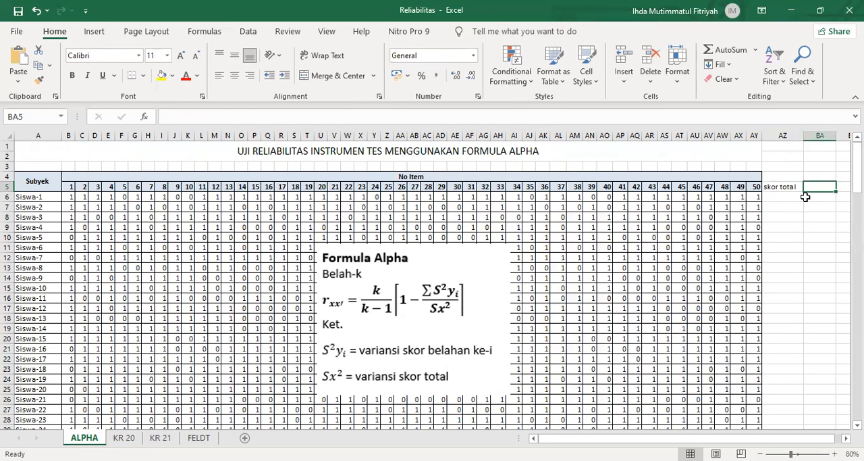
Step: Enter the headers Y1 in cell BA5 and Y2 in cell BB5 for the two test halves
{"action": "type", "text": "Y1"}
{"action": "key", "text": "Tab"}
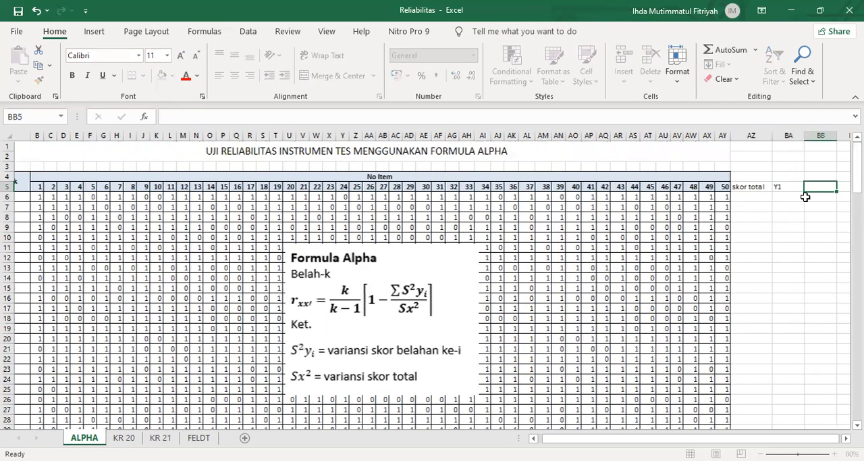
{"action": "type", "text": "Y"}
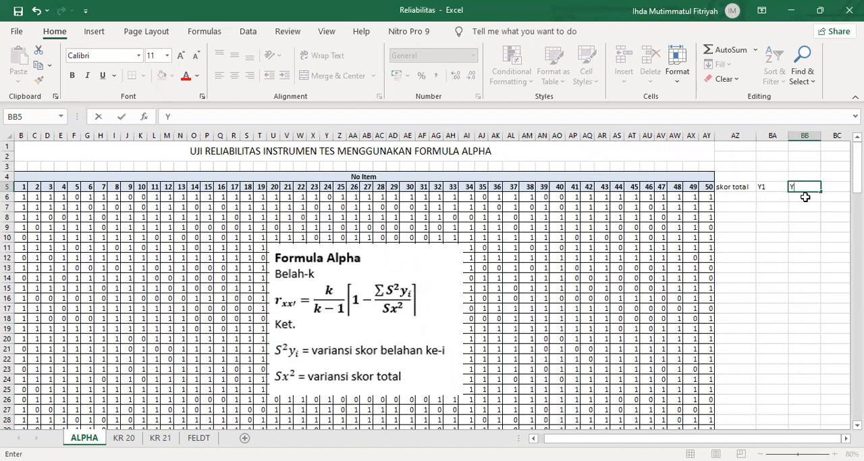
{"action": "type", "text": "2"}
{"action": "left_click", "coordinate": [740, 196]}
{"action": "type", "text": "=S"}
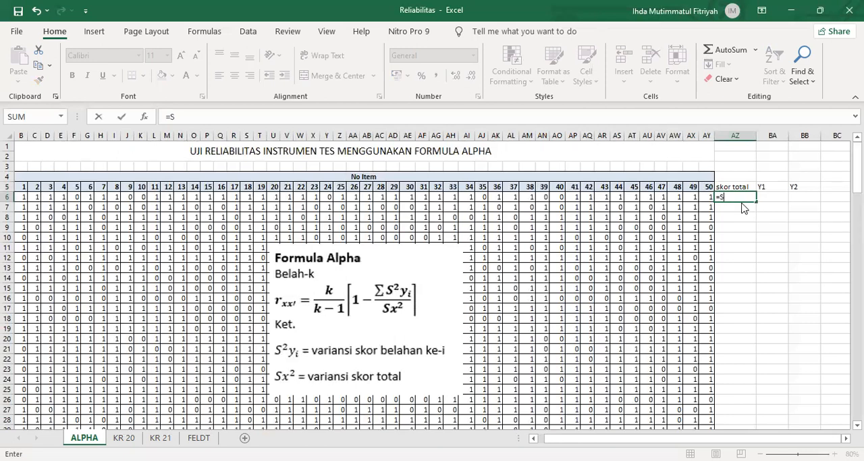
{"action": "type", "text": "UM"}
{"action": "key", "text": "ctrl+Return"}
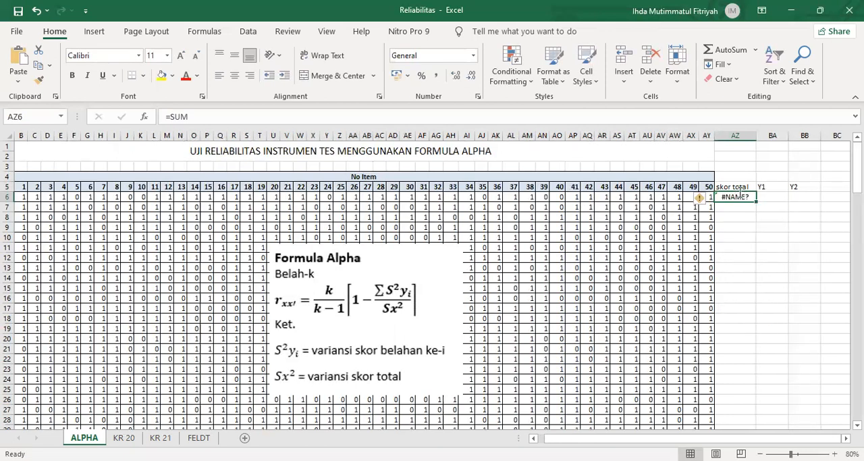
Step: Calculate the first student's total score in cell AZ6 with the formula =SUM(B6:AY6)
{"action": "type", "text": "=SUM"}
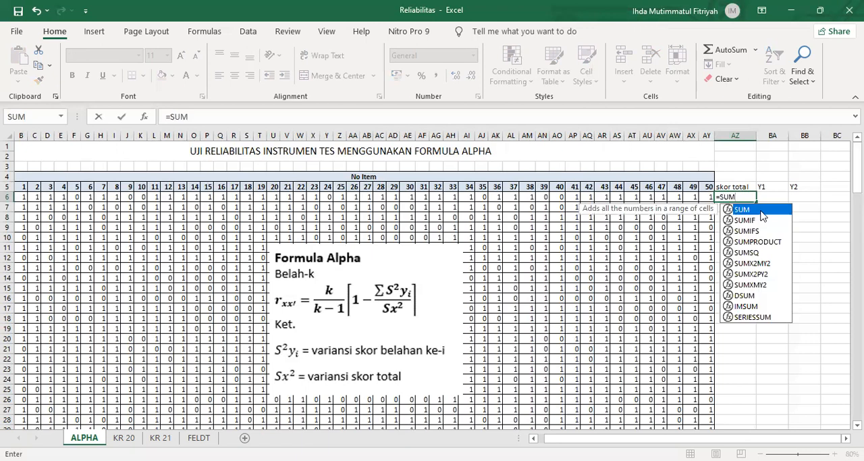
{"action": "type", "text": "("}
{"action": "left_click", "coordinate": [23, 197]}
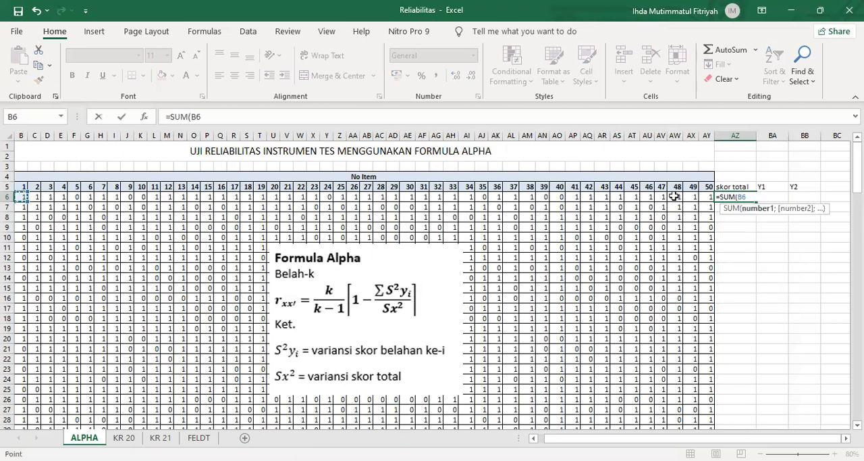
{"action": "key", "text": "ctrl+shift+Right"}
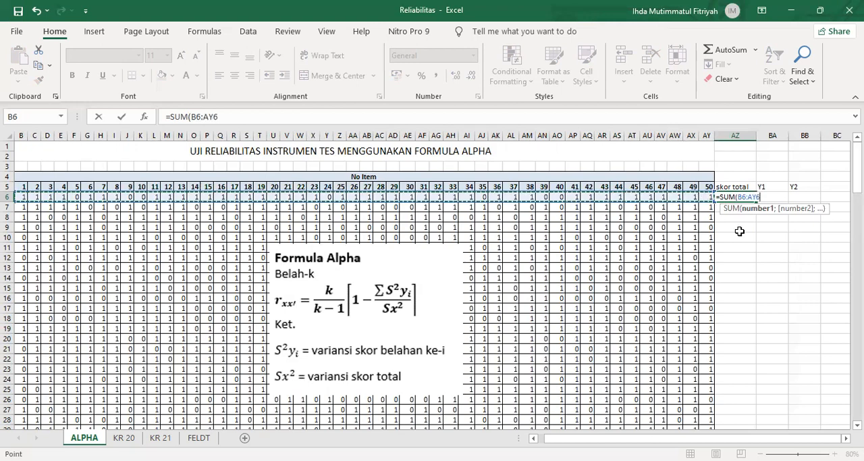
{"action": "key", "text": "Return"}
Step: Copy the total score formula from AZ6 down the skor total column for all the students
{"action": "left_click_drag", "start_coordinate": [605, 441], "coordinate": [600, 441]}
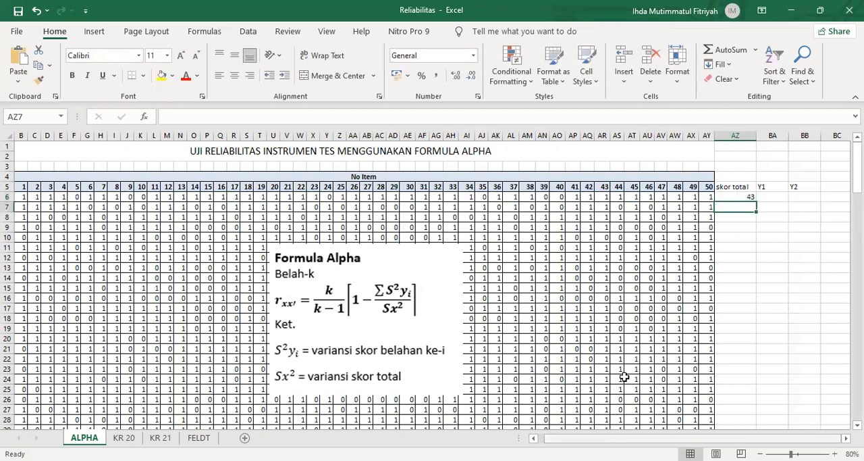
{"action": "left_click", "coordinate": [781, 197]}
{"action": "left_click_drag", "start_coordinate": [803, 207], "coordinate": [779, 411]}
{"action": "left_click_drag", "start_coordinate": [857, 312], "coordinate": [857, 166]}
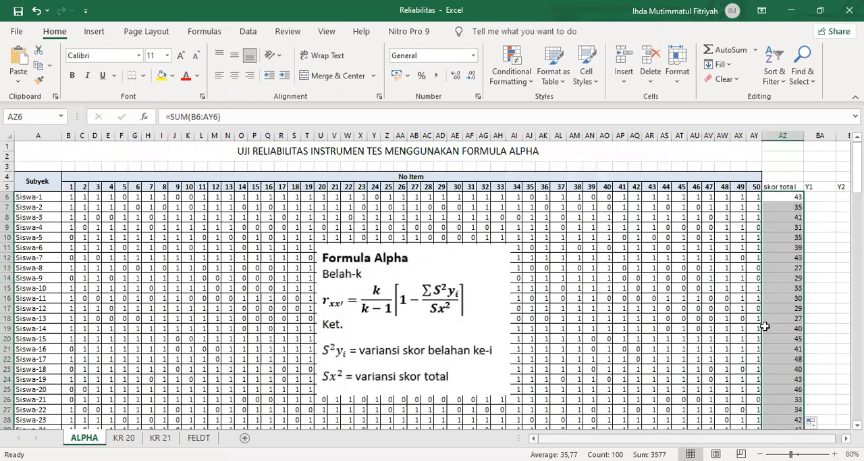
Step: Calculate the first student's Y1 score in cell BA6 with the formula =SUM(B6:Z6), covering items 1 to 25
{"action": "scroll", "coordinate": [805, 196], "scroll_direction": "right", "scroll_amount": 1}
{"action": "left_click", "coordinate": [771, 198]}
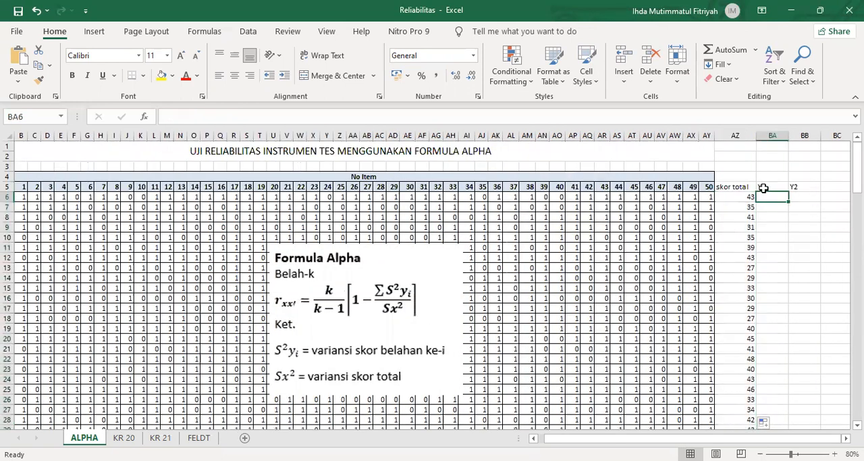
{"action": "type", "text": "=S"}
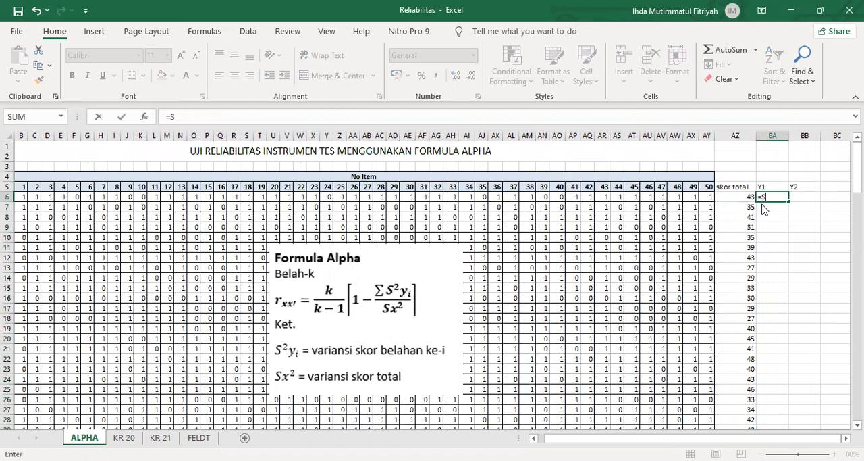
{"action": "type", "text": "UM"}
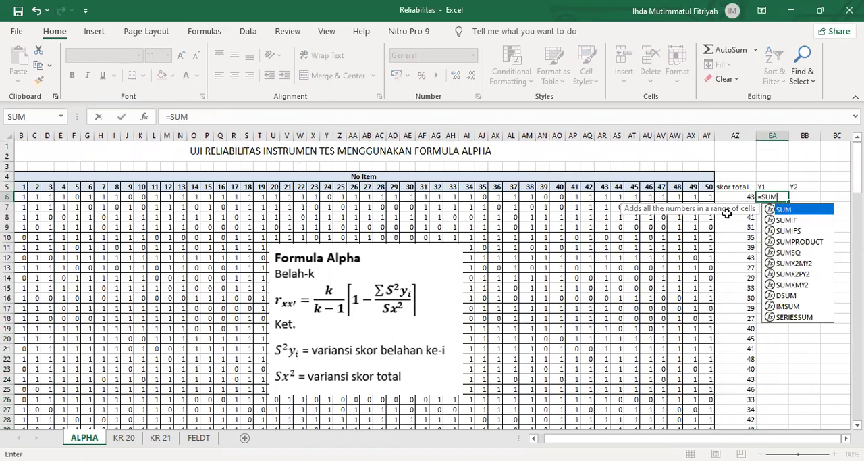
{"action": "type", "text": "("}
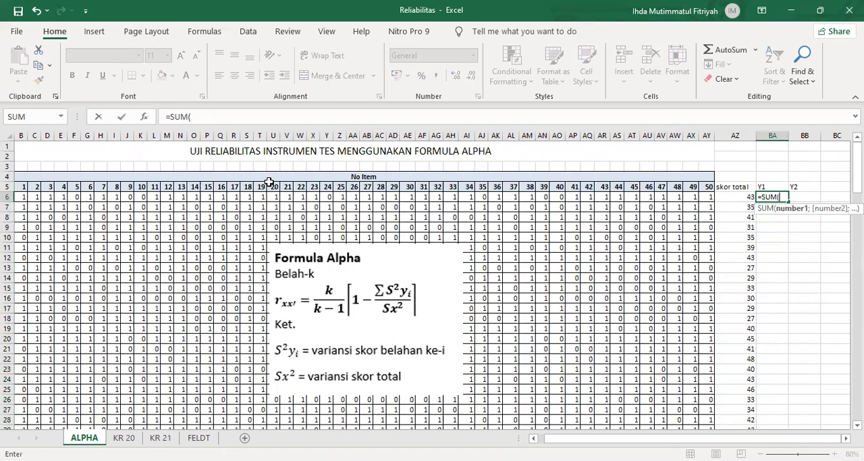
{"action": "left_click", "coordinate": [21, 197]}
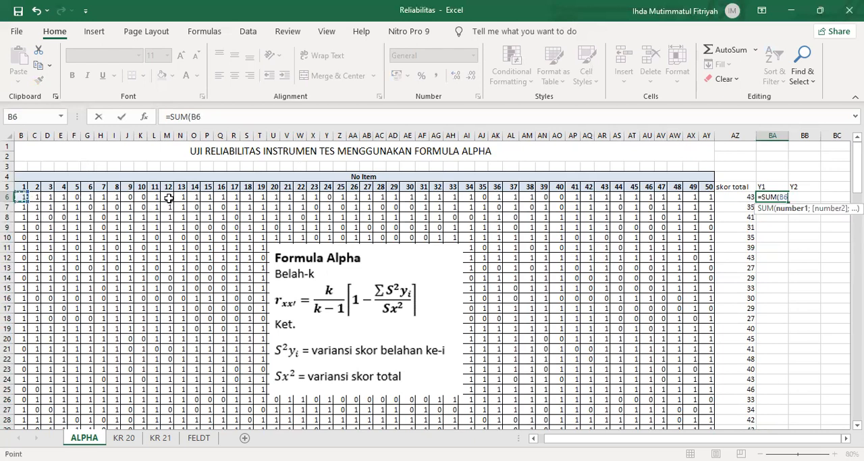
{"action": "left_click", "coordinate": [341, 198], "text": "shift"}
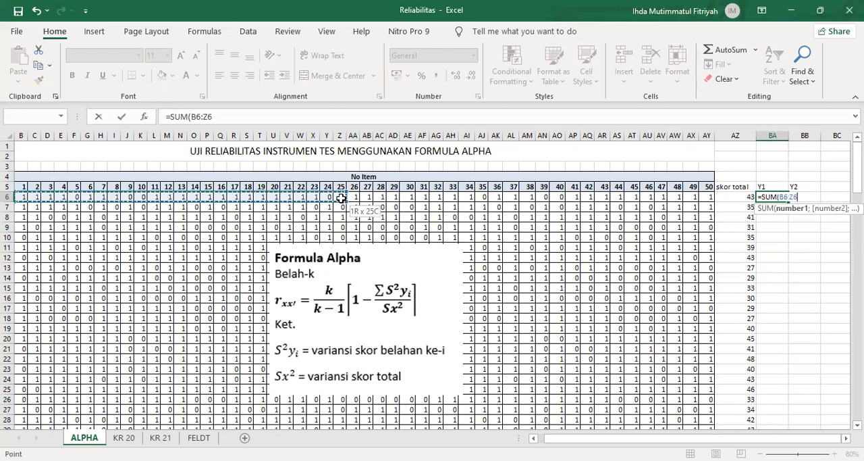
{"action": "key", "text": "Return"}
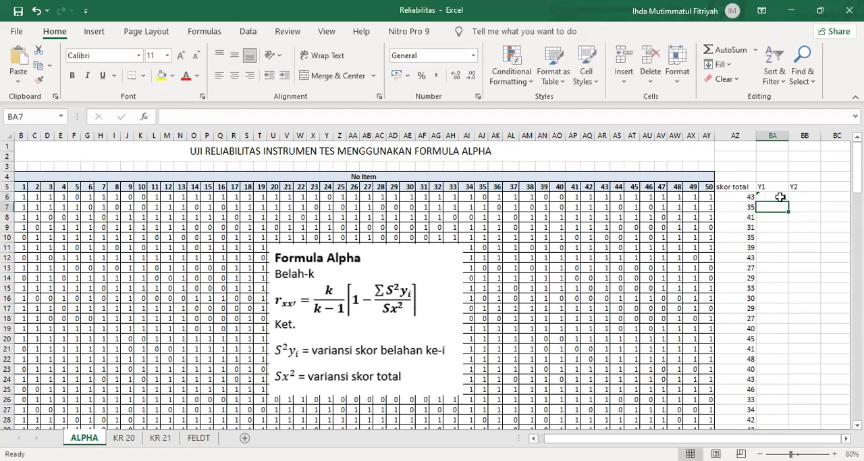
Step: Calculate the first student's Y2 score in cell BB6 with a SUM of items 26 to 50, starting at AA6
{"action": "left_click", "coordinate": [808, 196]}
{"action": "type", "text": "="}
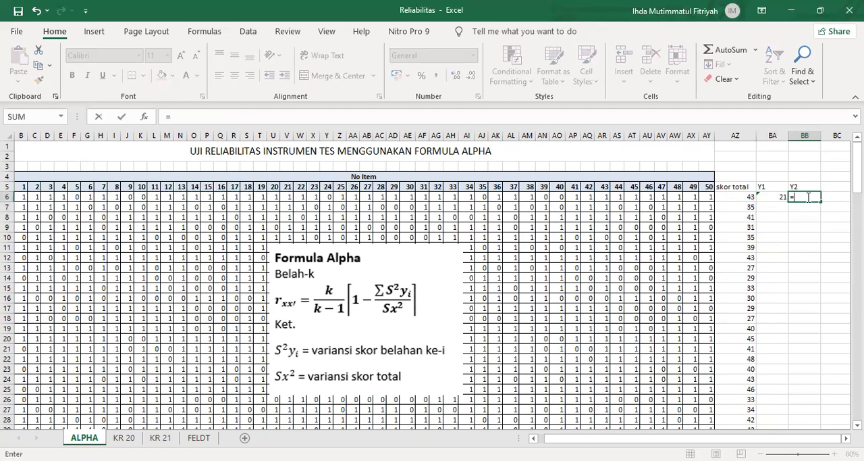
{"action": "type", "text": "SUM"}
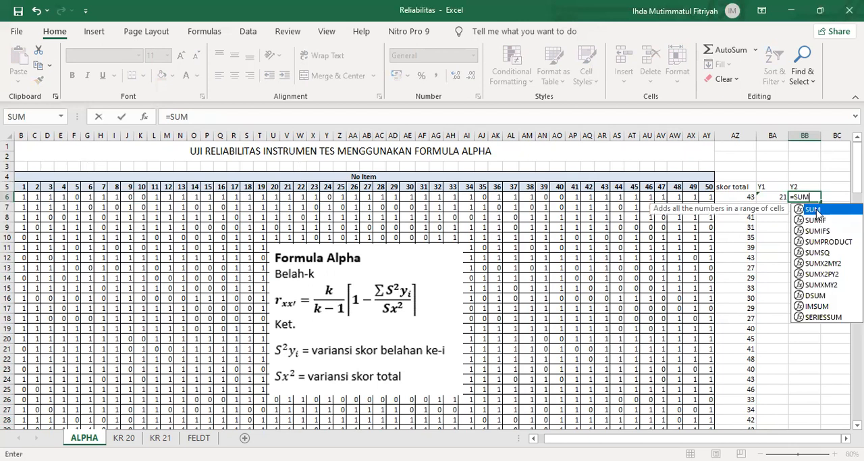
{"action": "type", "text": "("}
{"action": "left_click", "coordinate": [357, 197]}
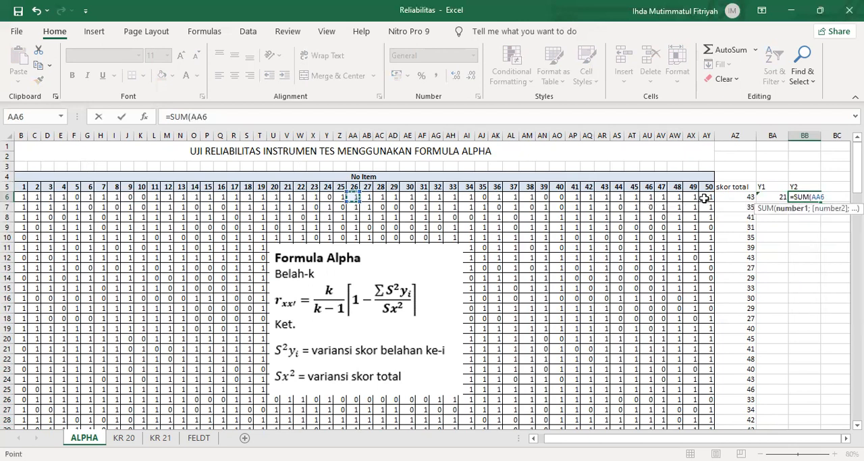
{"action": "key", "text": "Return"}
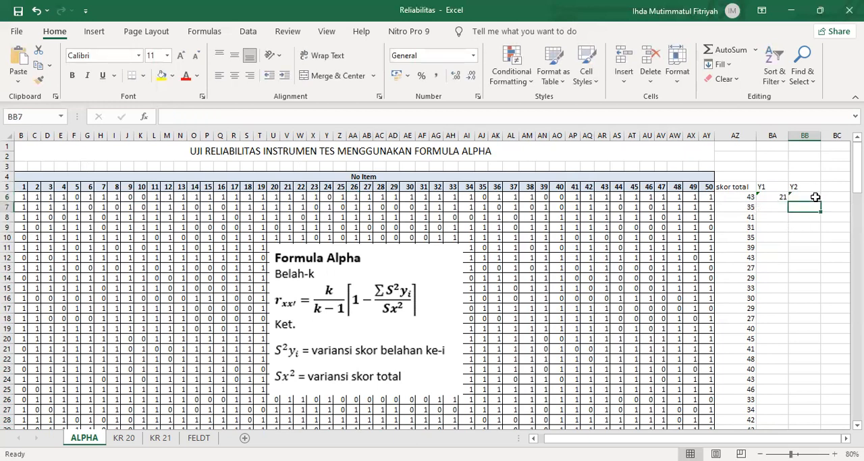
Step: Copy the Y1 and Y2 formulas from BA6:BB6 down to row 105 for all the students
{"action": "left_click", "coordinate": [740, 197]}
{"action": "left_click_drag", "start_coordinate": [779, 197], "coordinate": [818, 413]}
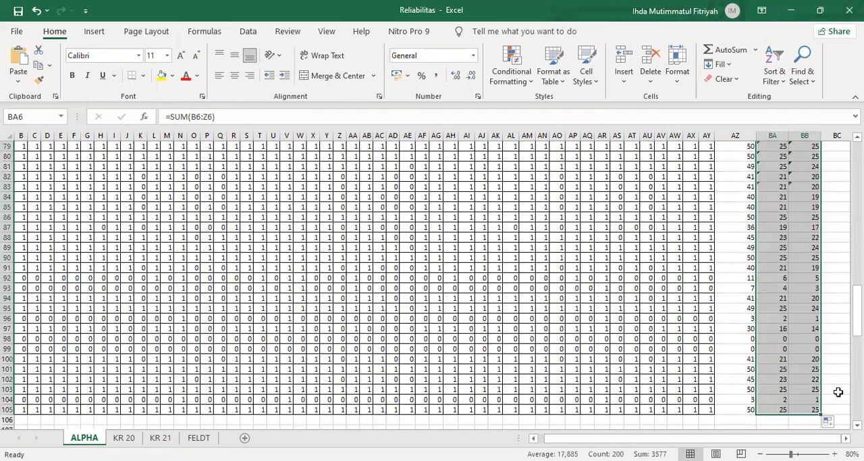
{"action": "left_click", "coordinate": [769, 429]}
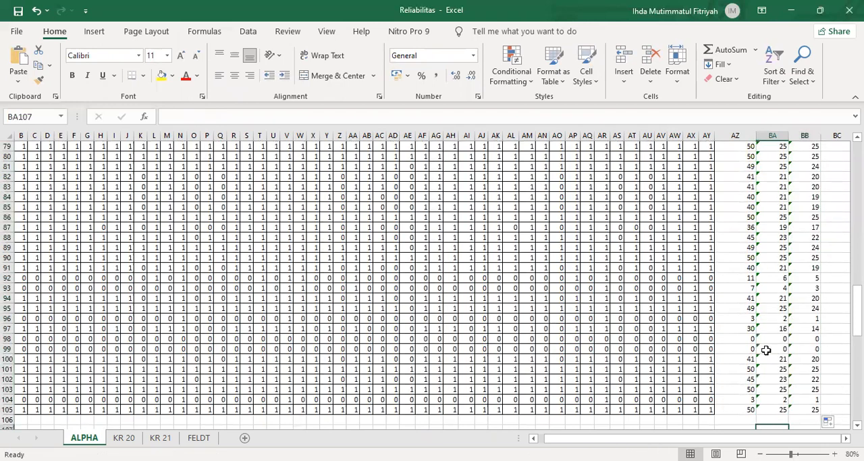
{"action": "scroll", "coordinate": [784, 324], "scroll_direction": "up", "scroll_amount": 7}
{"action": "scroll", "coordinate": [797, 308], "scroll_direction": "up", "scroll_amount": 19}
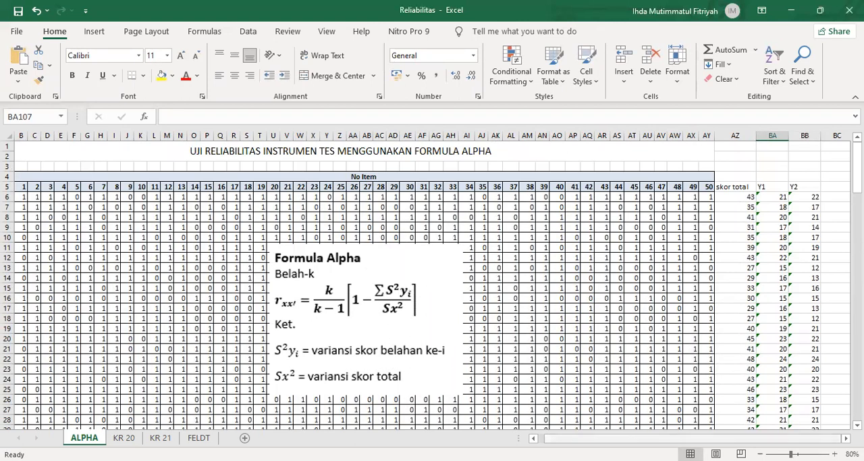
Step: Enter the label "variansi skor total" in cell BD6, beside the score columns
{"action": "left_click", "coordinate": [846, 438]}
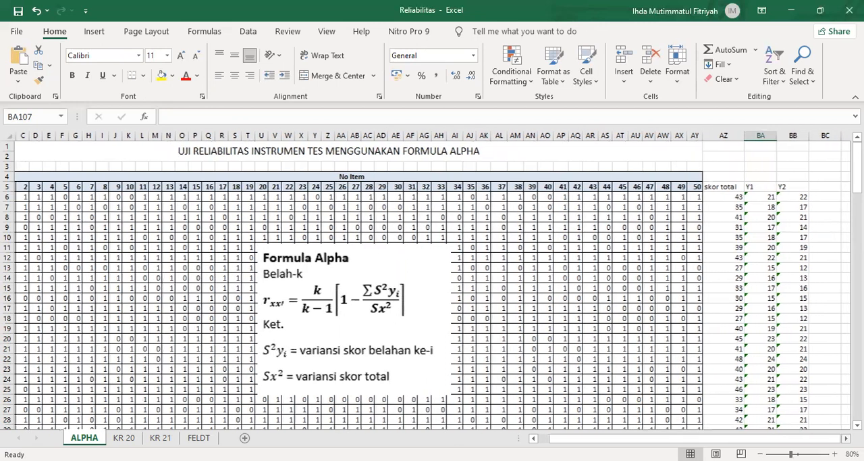
{"action": "left_click", "coordinate": [846, 439]}
{"action": "left_click", "coordinate": [846, 438]}
{"action": "left_click", "coordinate": [846, 438]}
{"action": "left_click", "coordinate": [846, 438]}
{"action": "left_click", "coordinate": [804, 197]}
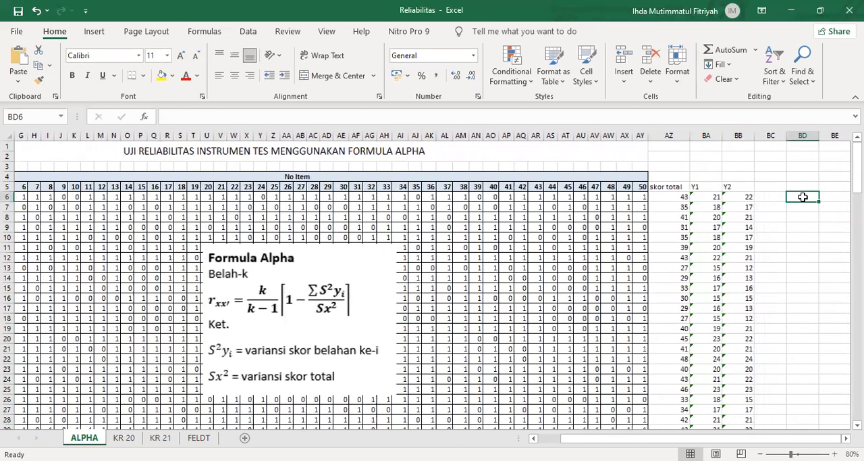
{"action": "type", "text": "varian"}
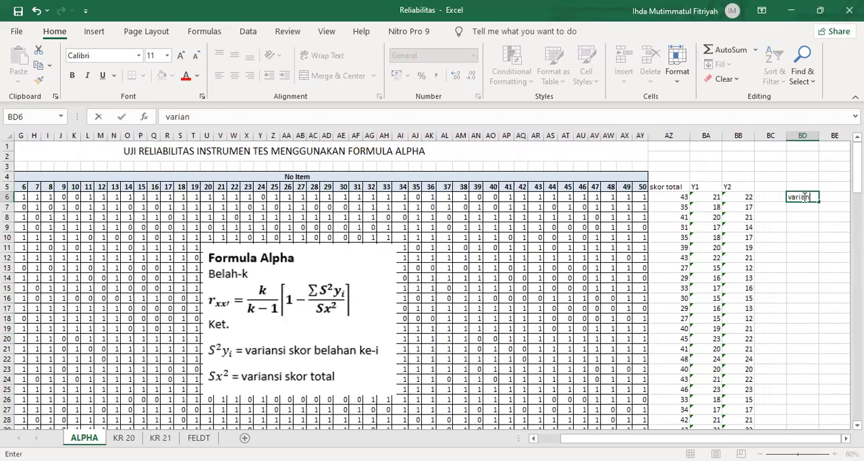
{"action": "type", "text": "si skor total"}
{"action": "key", "text": "Return"}
Step: Enter the labels "variansi Y1" in cell BD7 and "variansi Y2" in cell BD8
{"action": "type", "text": "varian"}
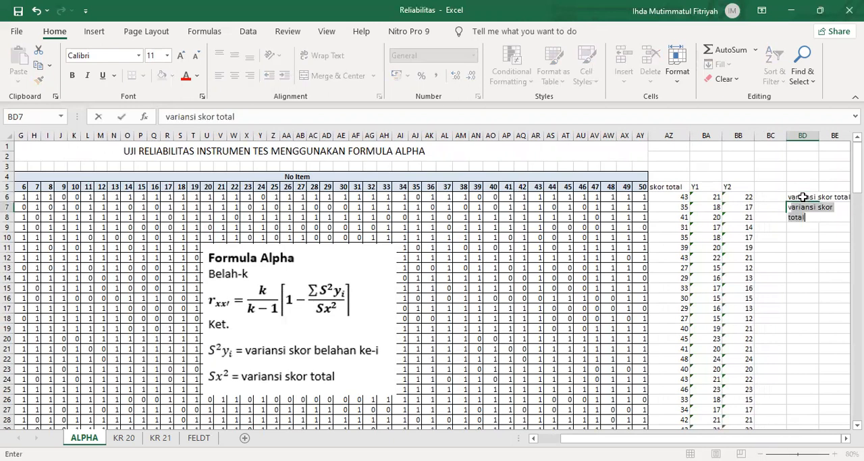
{"action": "type", "text": "si Y1"}
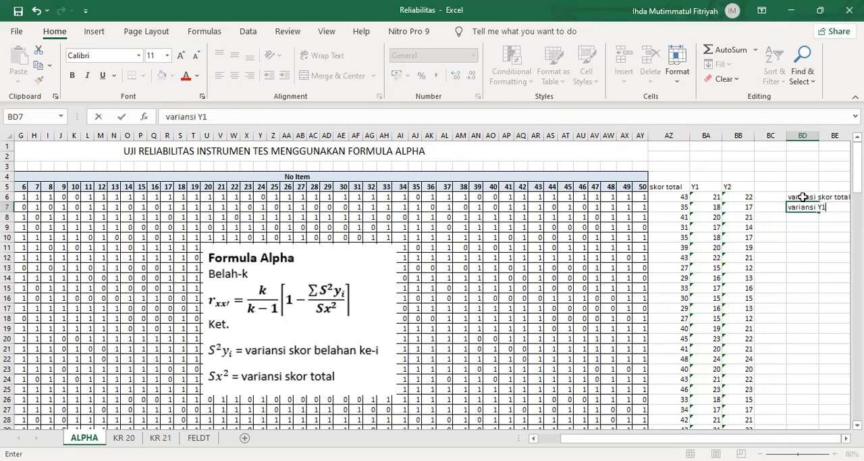
{"action": "key", "text": "Return"}
{"action": "type", "text": "varia"}
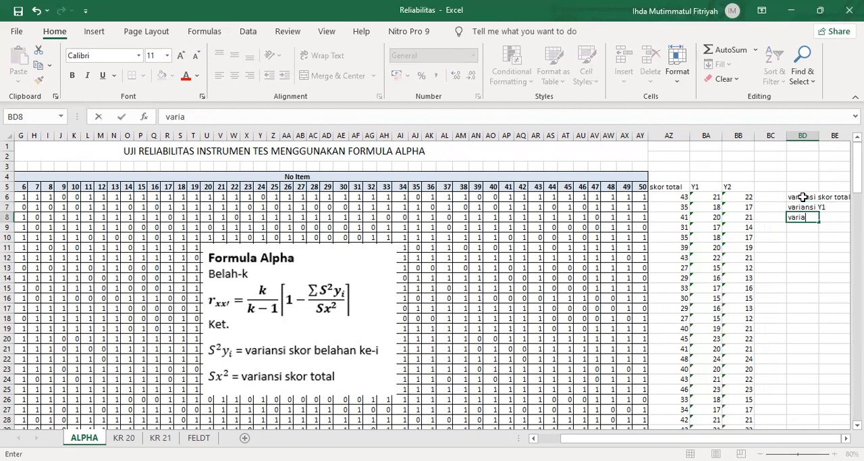
{"action": "type", "text": "nsi Y2"}
{"action": "scroll", "coordinate": [820, 403], "scroll_direction": "right", "scroll_amount": 3}
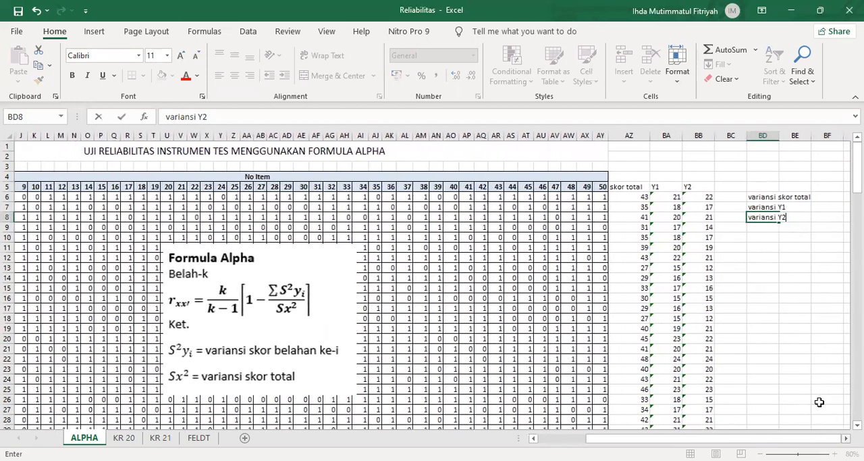
Step: Enter the label rxx' for the reliability coefficient in cell BD10
{"action": "left_click", "coordinate": [767, 234]}
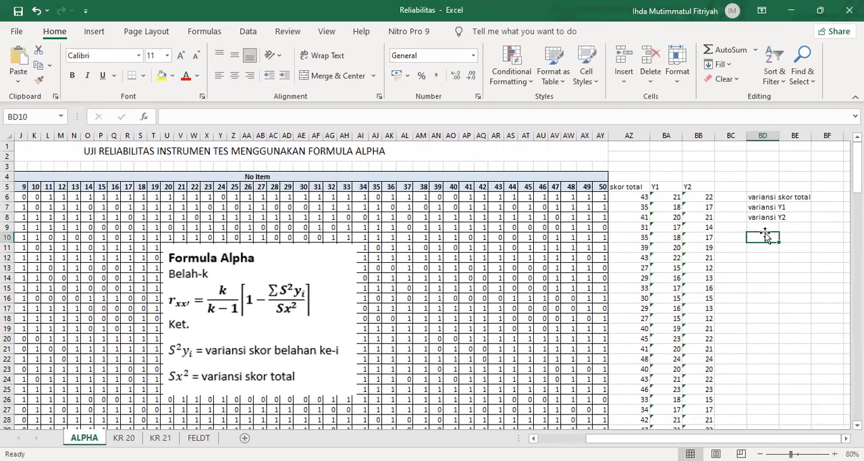
{"action": "type", "text": "rx"}
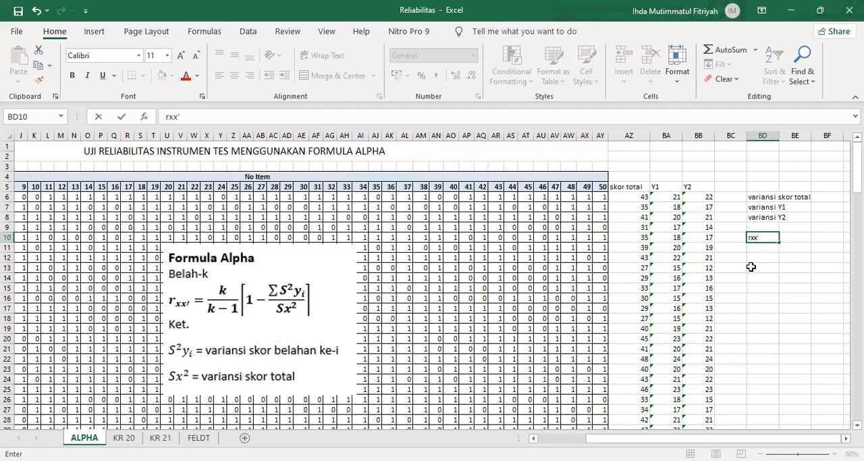
{"action": "type", "text": "x'"}
{"action": "left_click", "coordinate": [751, 267]}
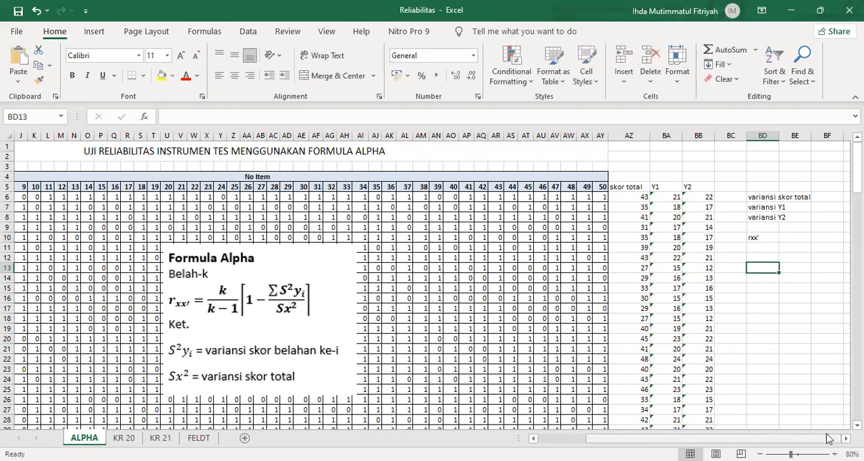
Step: Merge and center columns BD and BE separately in rows 6, 7, 8 and 10 to fit the labels
{"action": "scroll", "coordinate": [830, 438], "scroll_direction": "right", "scroll_amount": 2}
{"action": "left_click", "coordinate": [798, 195]}
{"action": "left_click", "coordinate": [741, 197]}
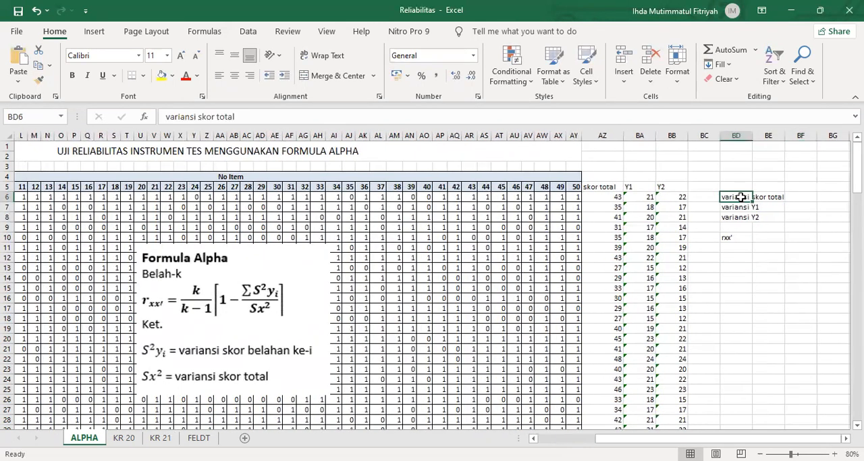
{"action": "key", "text": "shift+Right"}
{"action": "key", "text": "alt+h"}
{"action": "key", "text": "m"}
{"action": "key", "text": "c"}
{"action": "left_click_drag", "start_coordinate": [735, 208], "coordinate": [754, 220]}
{"action": "left_click", "coordinate": [347, 75]}
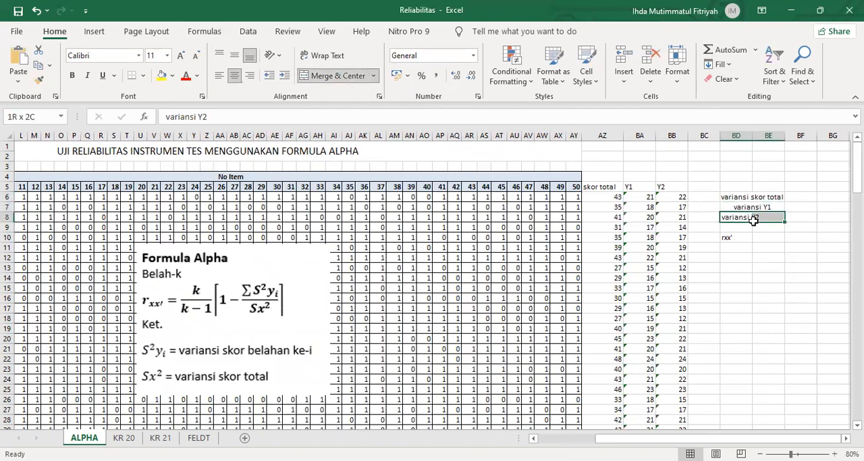
{"action": "left_click", "coordinate": [308, 76]}
{"action": "left_click_drag", "start_coordinate": [728, 238], "coordinate": [770, 237]}
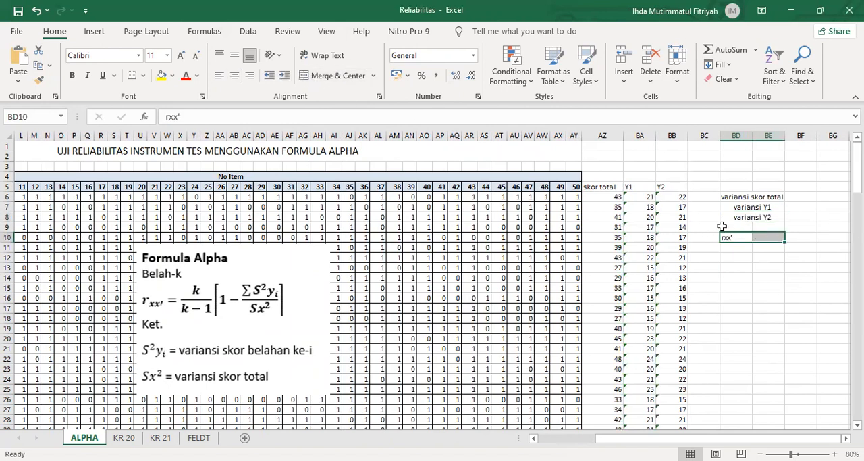
{"action": "left_click", "coordinate": [331, 75]}
Step: Left-align the variance and rxx' labels in BD6:BE10
{"action": "left_click_drag", "start_coordinate": [751, 197], "coordinate": [751, 237]}
{"action": "left_click", "coordinate": [219, 75]}
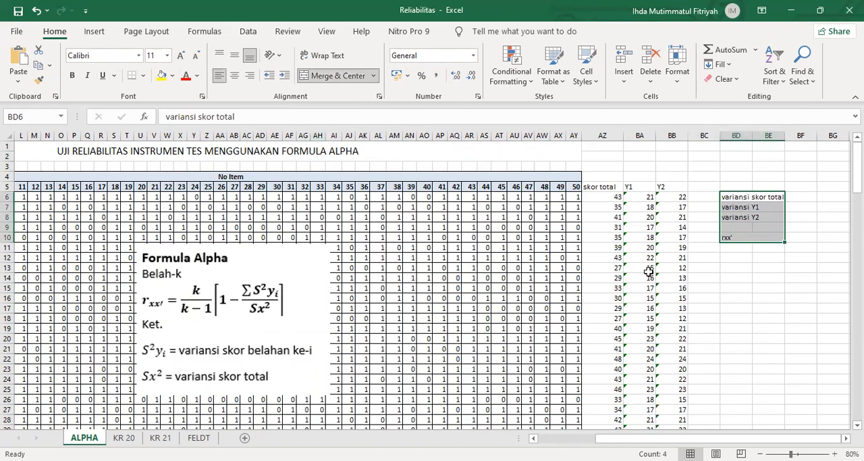
{"action": "left_click_drag", "start_coordinate": [738, 298], "coordinate": [738, 288]}
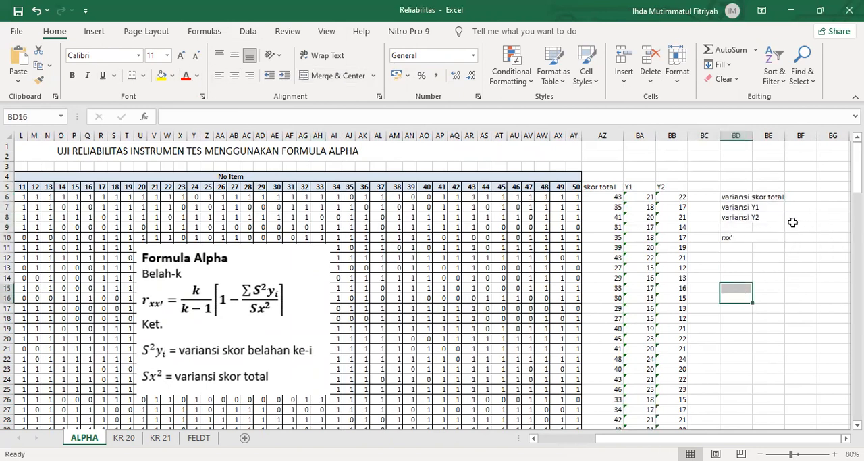
Step: Calculate the variance of the total scores in cell BF6 with the formula =VAR.S(AZ6:AZ105)
{"action": "left_click", "coordinate": [801, 198]}
{"action": "type", "text": "="}
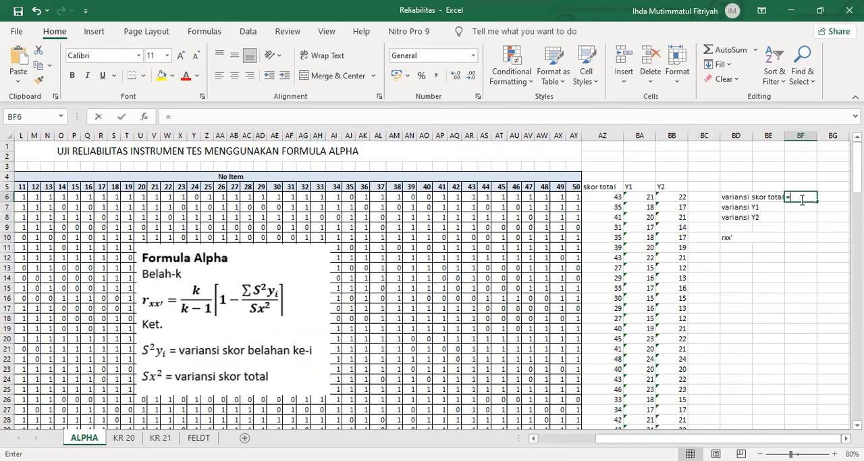
{"action": "type", "text": "v"}
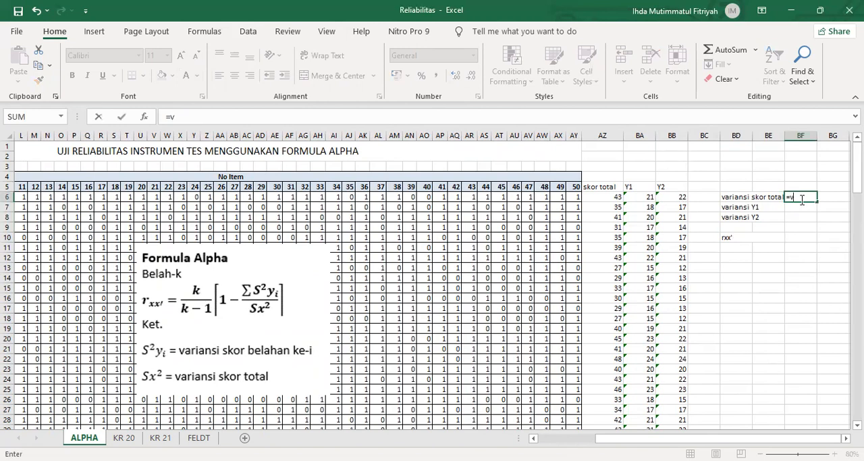
{"action": "type", "text": "ar"}
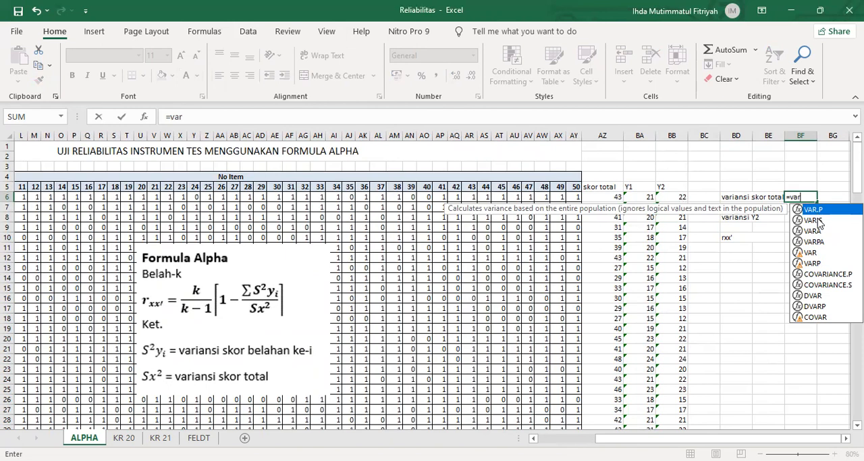
{"action": "left_click", "coordinate": [821, 221]}
{"action": "key", "text": "Tab"}
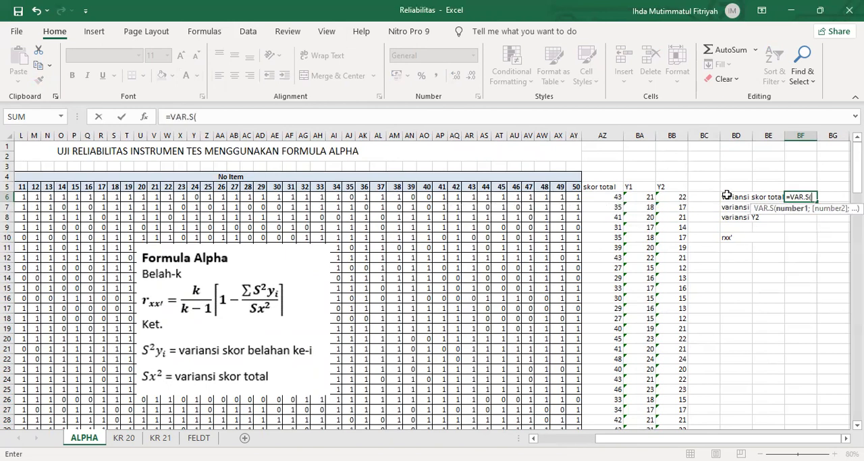
{"action": "left_click", "coordinate": [612, 198]}
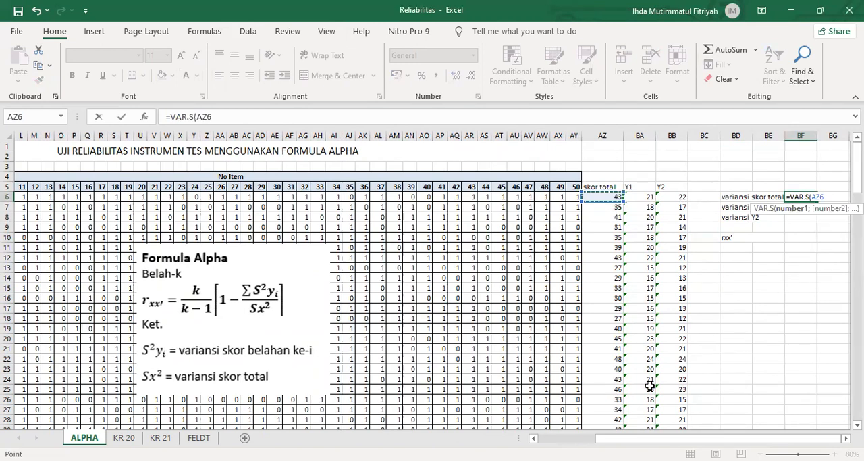
{"action": "key", "text": "Return"}
{"action": "left_click", "coordinate": [796, 196]}
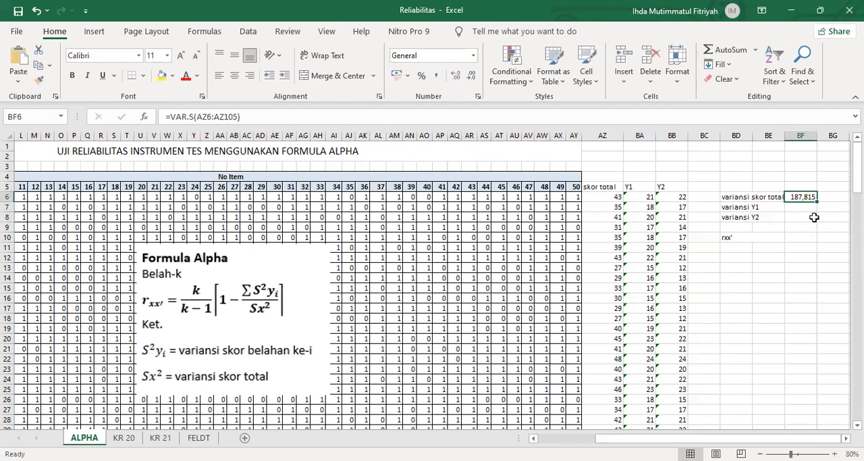
Step: Calculate the variance of the Y1 scores in cell BF7 with the VAR.S function
{"action": "left_click", "coordinate": [806, 207]}
{"action": "type", "text": "="}
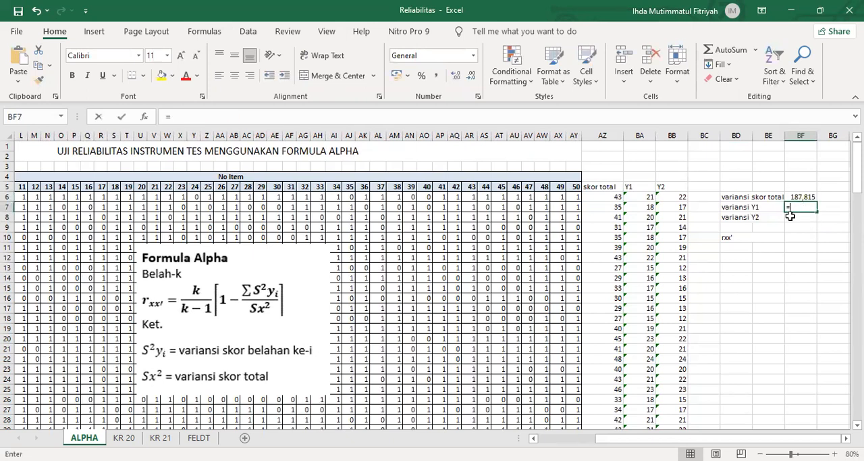
{"action": "type", "text": "var"}
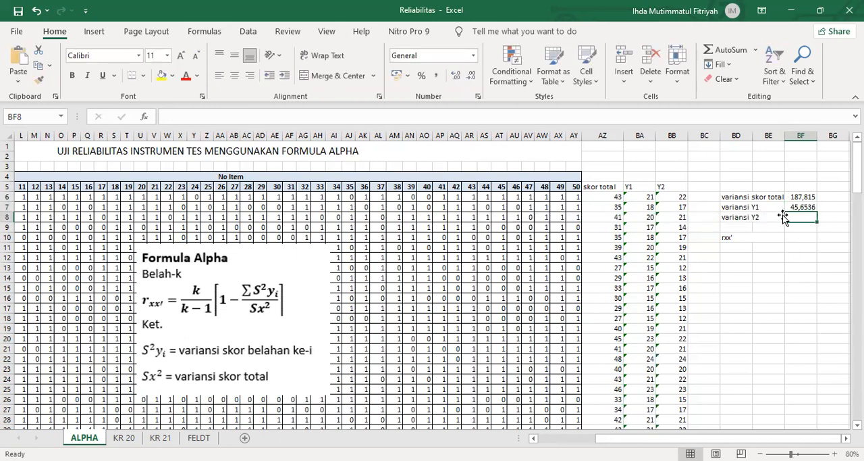
Step: Calculate the variance of the Y2 scores in cell BF8 with the formula =VAR.S(BB6:BB105)
{"action": "type", "text": "="}
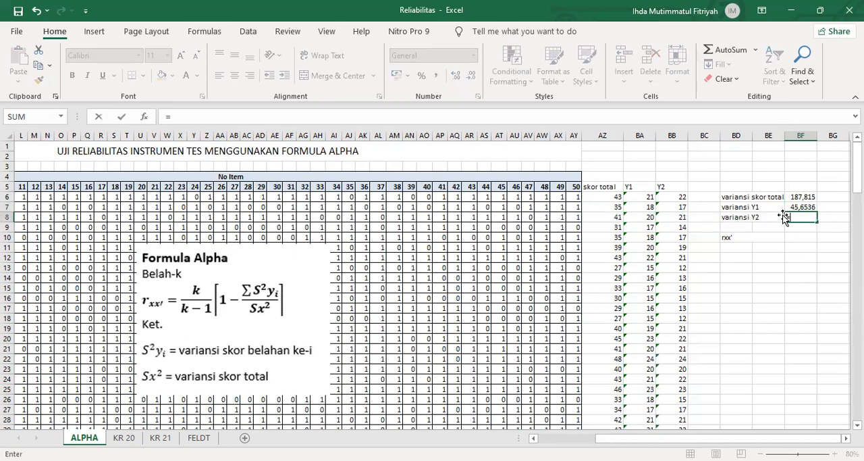
{"action": "type", "text": "var"}
{"action": "key", "text": "Down"}
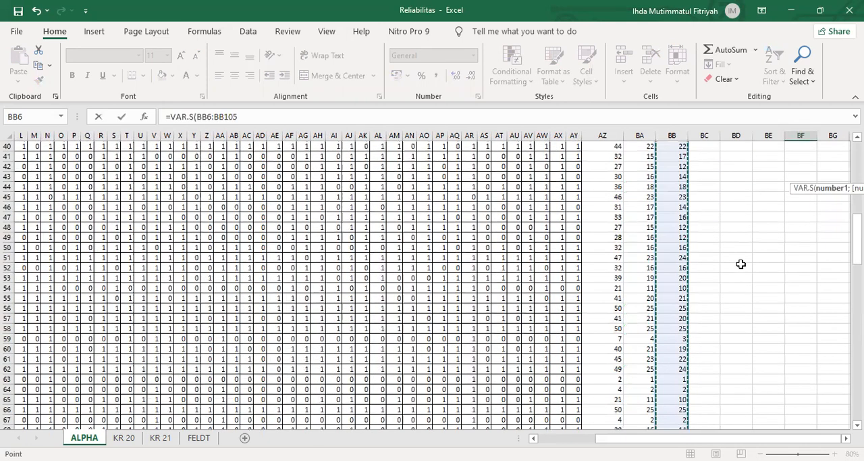
{"action": "key", "text": "Return"}
{"action": "left_click", "coordinate": [795, 206]}
{"action": "left_click", "coordinate": [801, 226]}
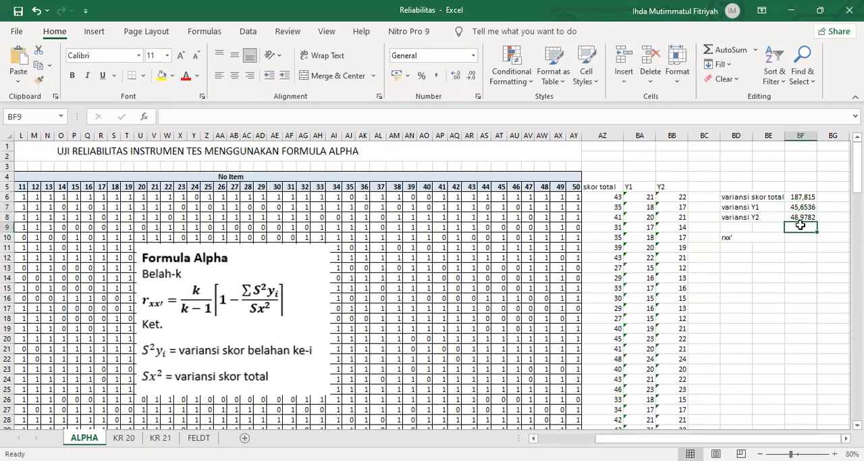
{"action": "left_click", "coordinate": [797, 217]}
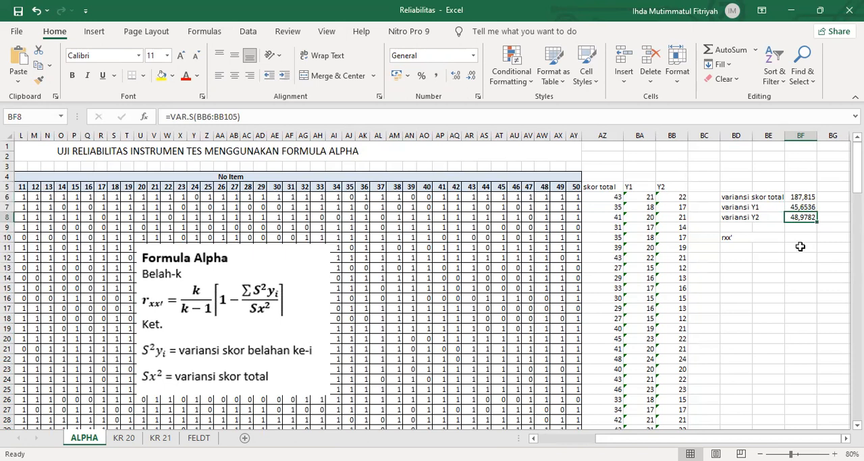
{"action": "left_click", "coordinate": [801, 280]}
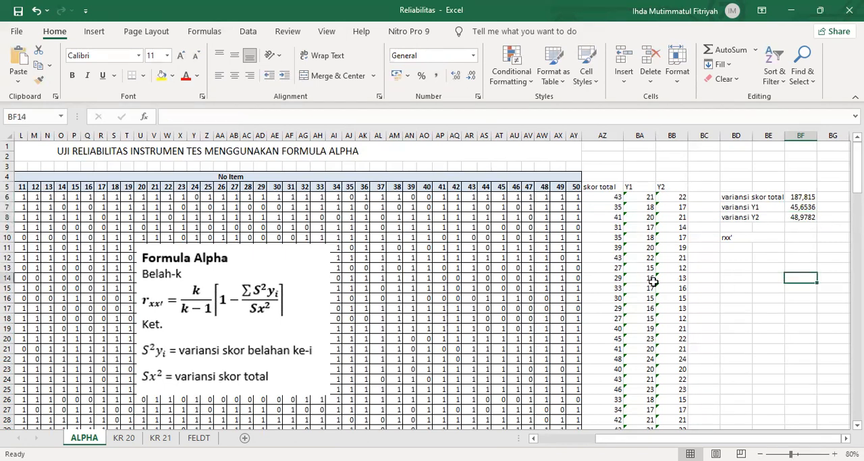
Step: Move the Formula Alpha picture closer to the score columns and calculate rxx' in cell BF10 with the formula =2/1*(1-((BF7+BF8)/BF6))
{"action": "left_click_drag", "start_coordinate": [252, 328], "coordinate": [489, 251]}
{"action": "left_click", "coordinate": [799, 240]}
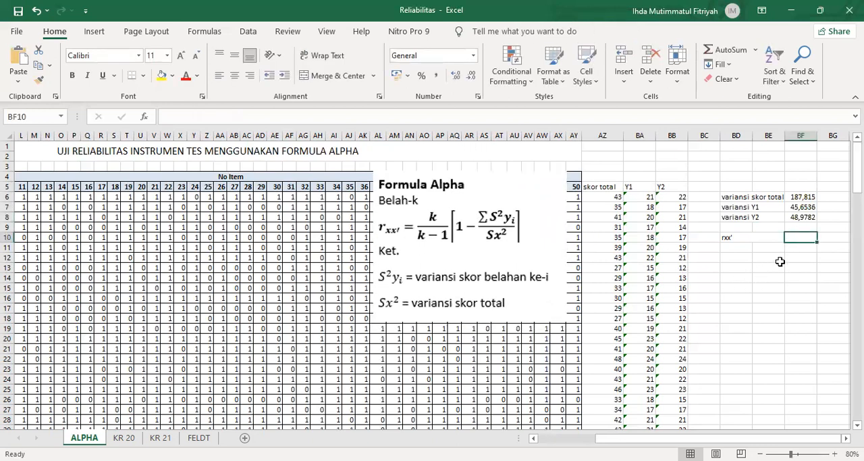
{"action": "type", "text": "="}
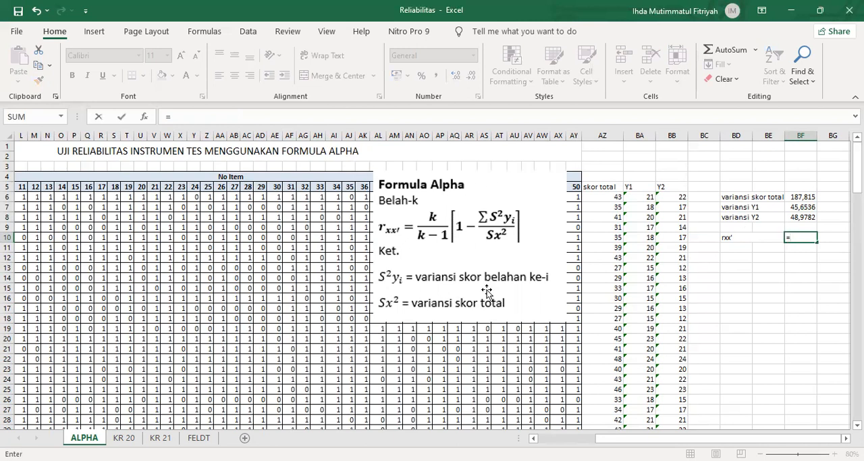
{"action": "type", "text": "2/1*(1-("}
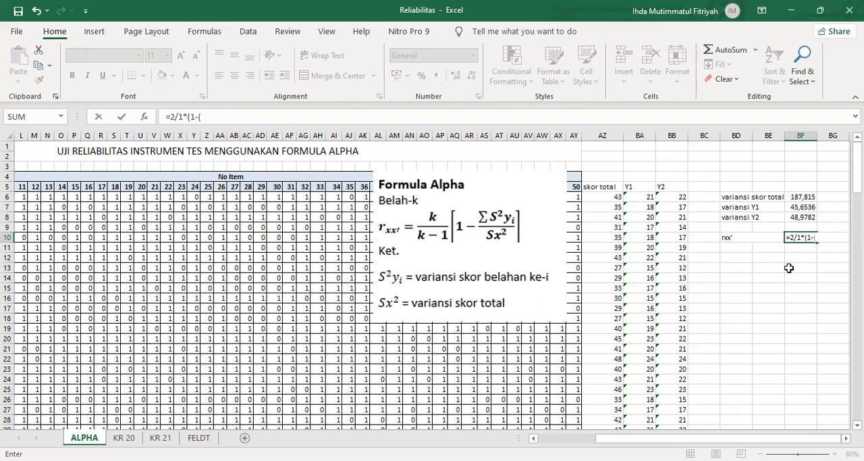
{"action": "left_click", "coordinate": [803, 205]}
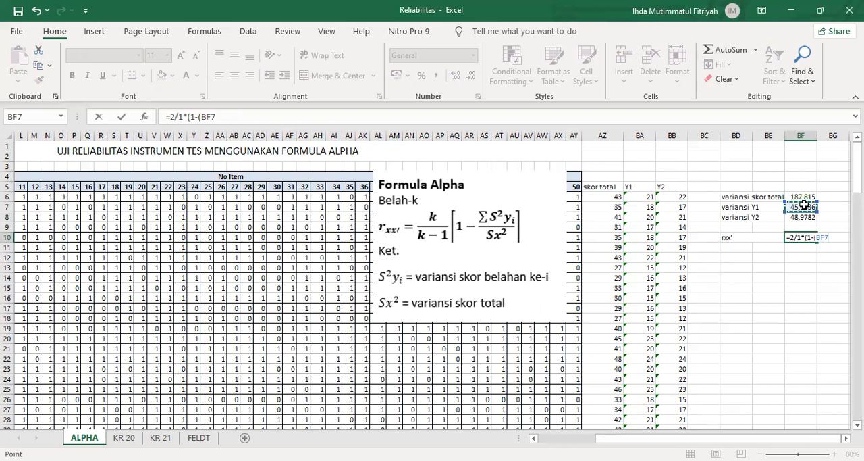
{"action": "type", "text": "+"}
{"action": "left_click", "coordinate": [803, 216]}
{"action": "type", "text": ")/"}
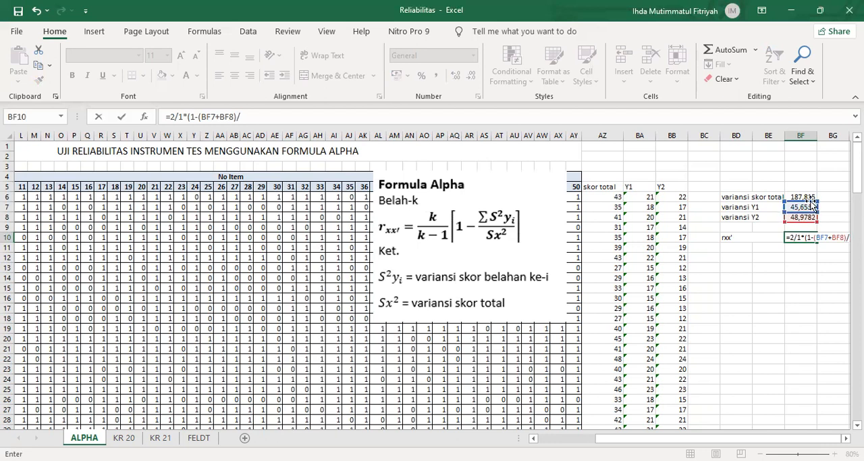
{"action": "left_click", "coordinate": [809, 196]}
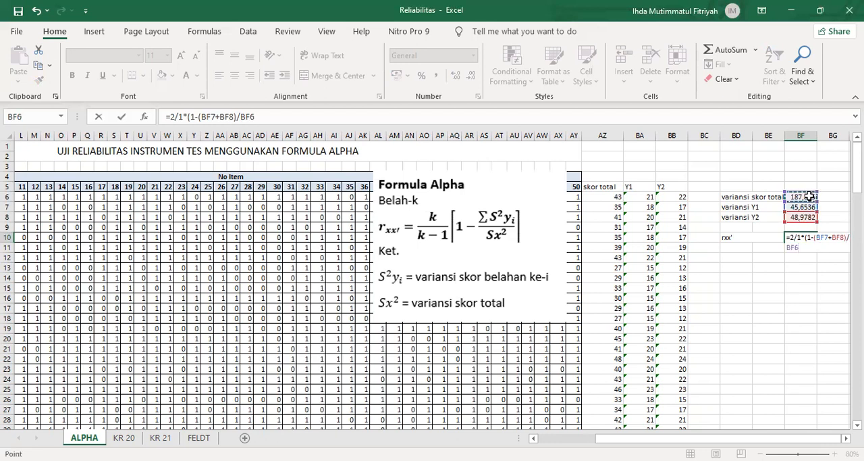
{"action": "type", "text": ")"}
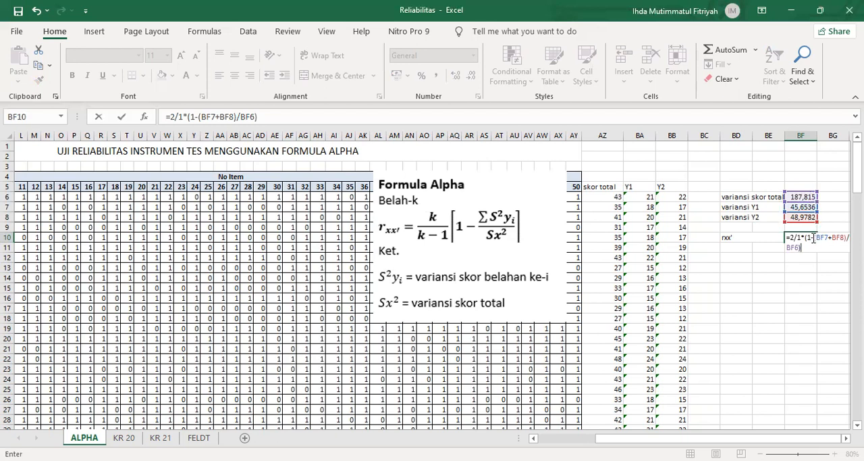
{"action": "type", "text": "("}
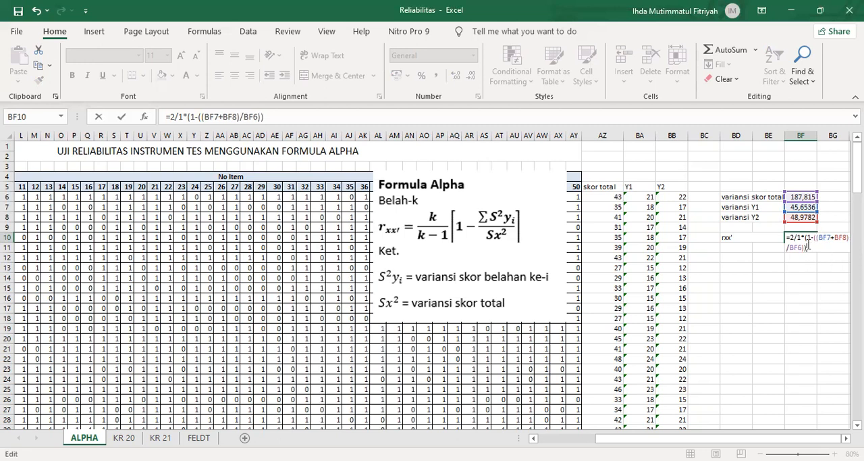
{"action": "key", "text": "Return"}
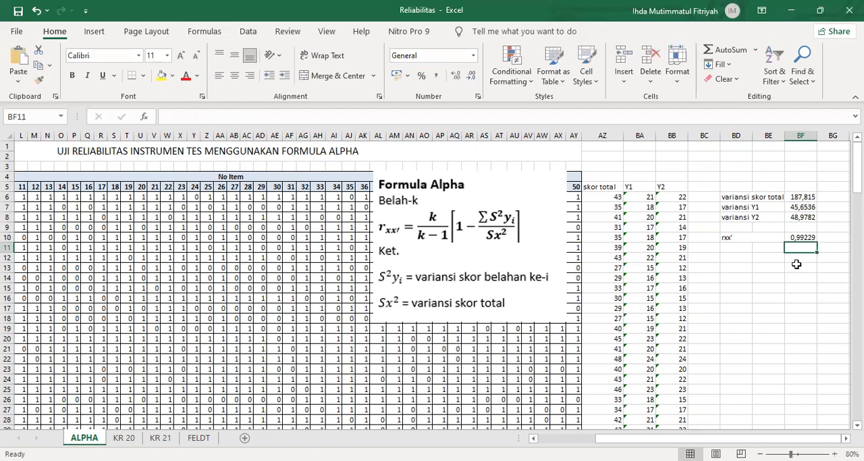
Step: Highlight the rxx' label and its result in BD10:BF10 with a yellow fill and bold text
{"action": "left_click", "coordinate": [801, 237]}
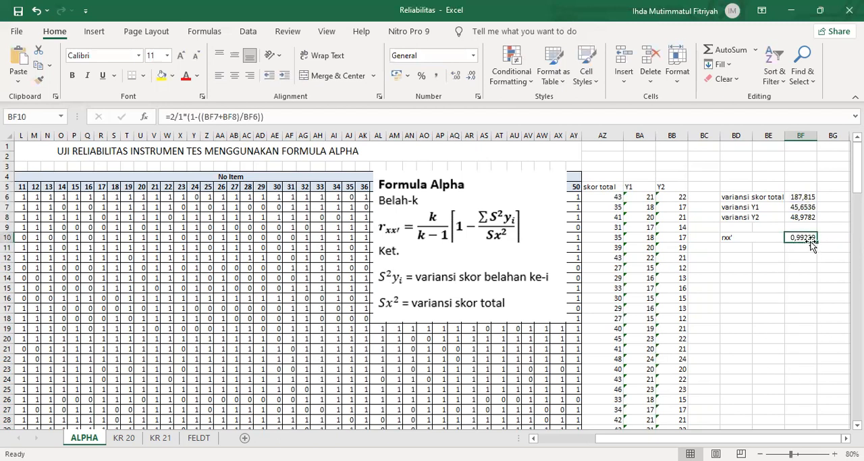
{"action": "left_click_drag", "start_coordinate": [732, 237], "coordinate": [809, 240]}
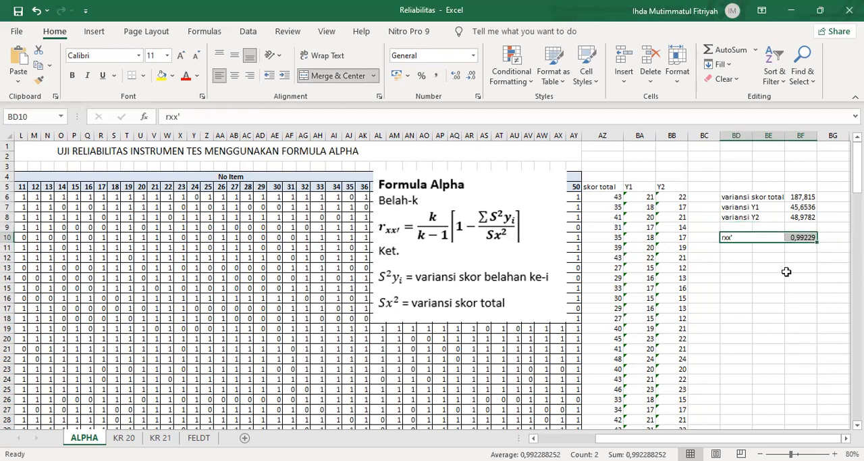
{"action": "left_click", "coordinate": [799, 266]}
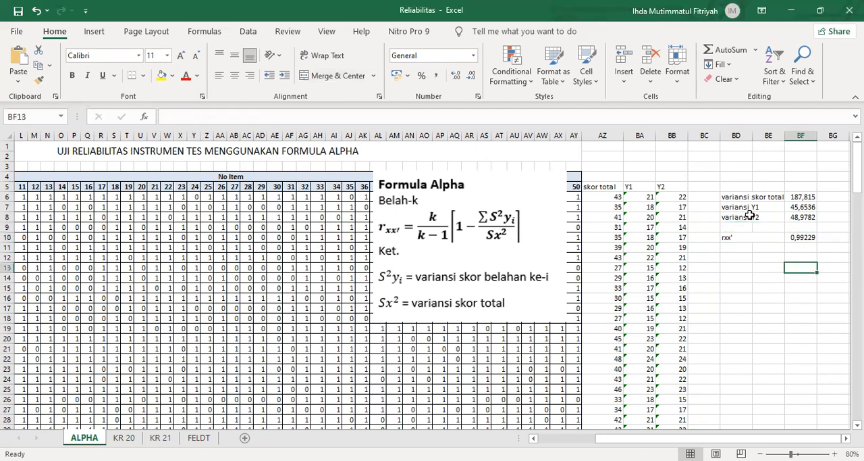
{"action": "left_click_drag", "start_coordinate": [731, 238], "coordinate": [808, 239]}
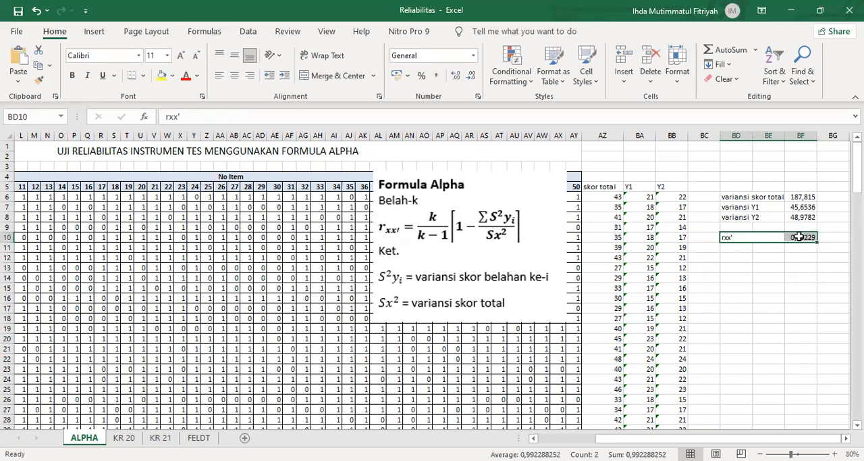
{"action": "left_click", "coordinate": [162, 75]}
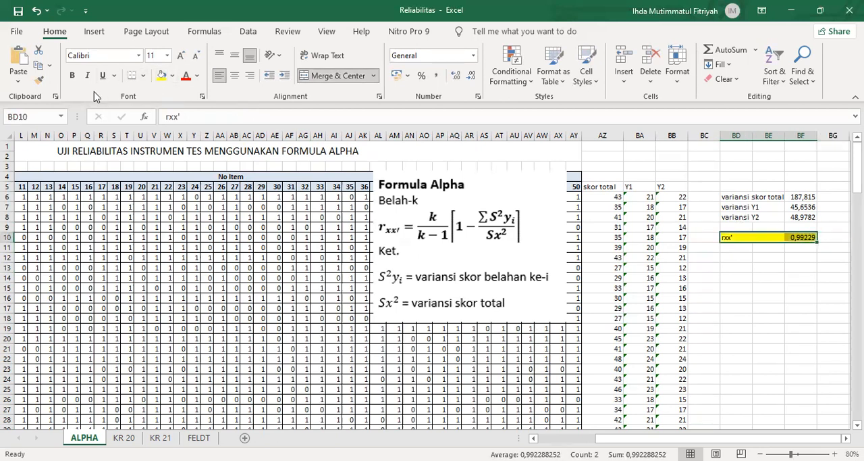
{"action": "left_click", "coordinate": [737, 275]}
Step: Move the Formula Alpha picture over the middle of the item score table, across about columns Q to AE
{"action": "left_click_drag", "start_coordinate": [493, 233], "coordinate": [306, 270]}
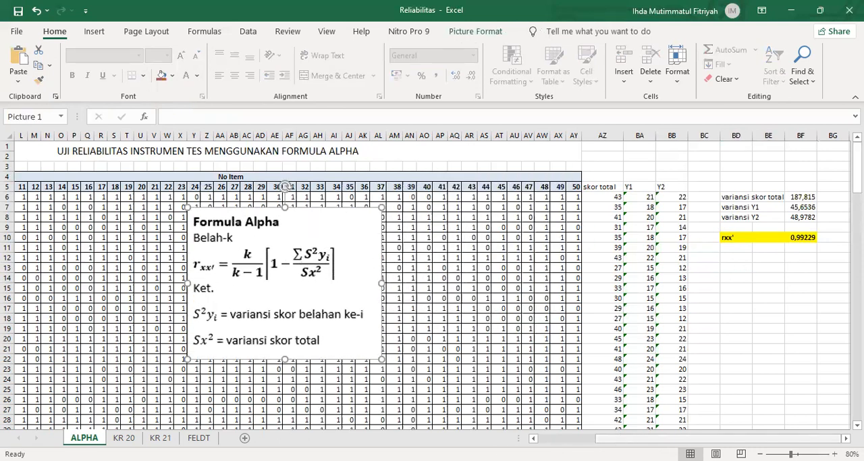
{"action": "scroll", "coordinate": [110, 163], "scroll_direction": "left", "scroll_amount": 5}
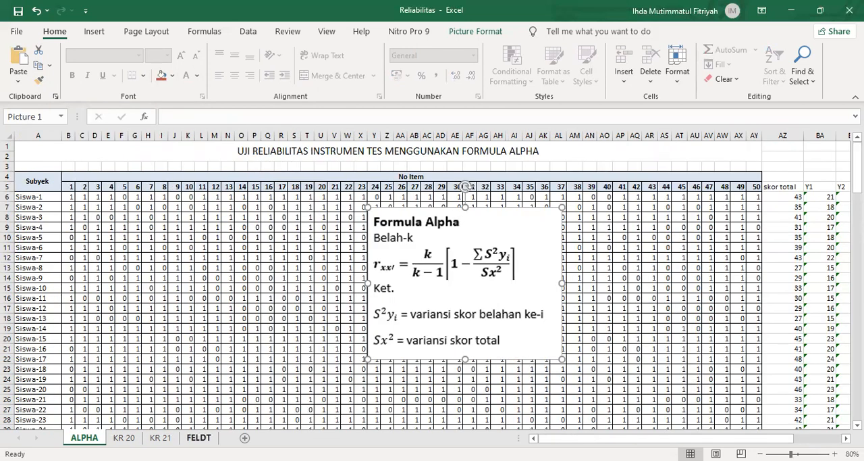
{"action": "left_click_drag", "start_coordinate": [427, 259], "coordinate": [327, 263]}
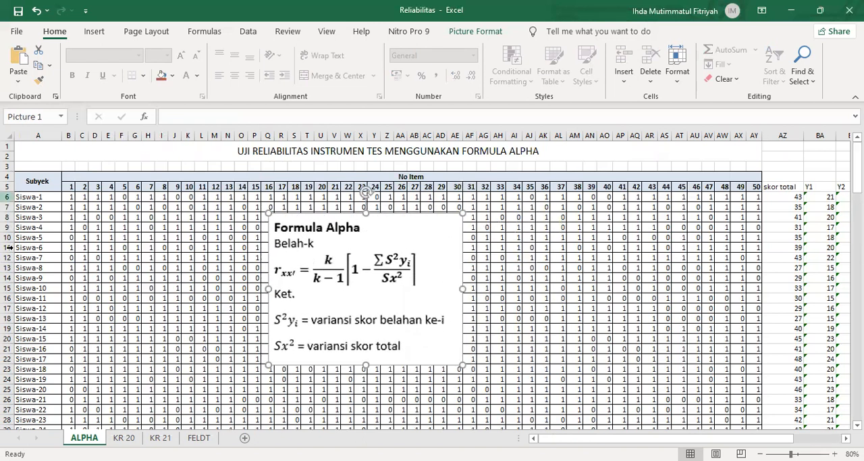
{"action": "mouse_move", "coordinate": [412, 301]}
{"action": "left_mouse_down"}
{"action": "mouse_move", "coordinate": [436, 299]}
{"action": "mouse_move", "coordinate": [409, 297]}
{"action": "left_mouse_up"}
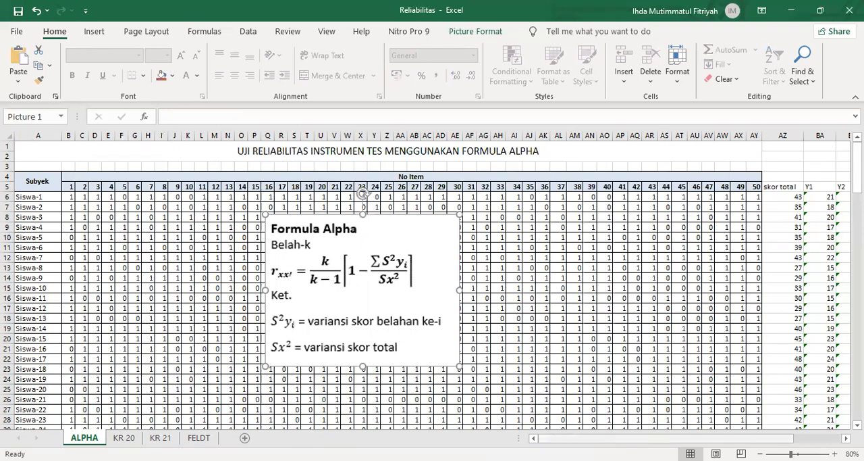
{"action": "scroll", "coordinate": [741, 353], "scroll_direction": "right", "scroll_amount": 3}
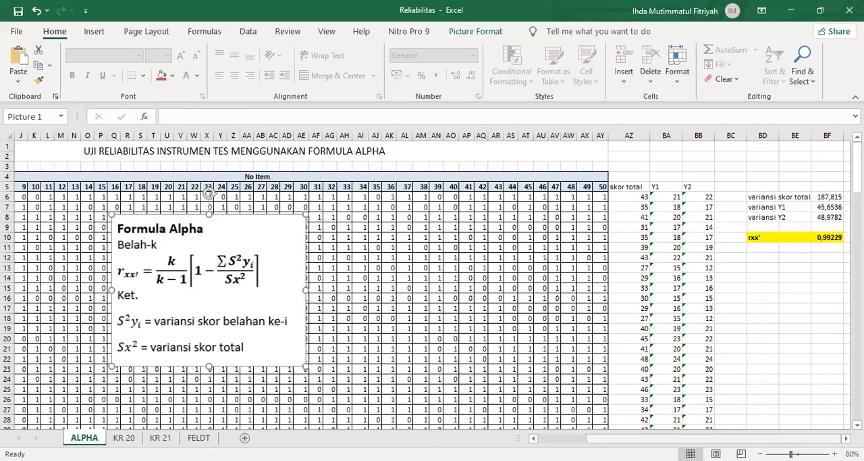
{"action": "left_click", "coordinate": [835, 241]}
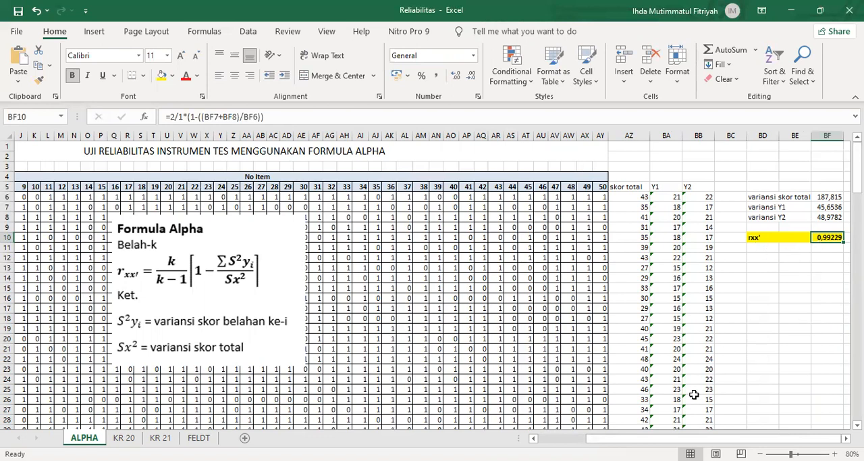
{"action": "left_click_drag", "start_coordinate": [687, 438], "coordinate": [637, 438]}
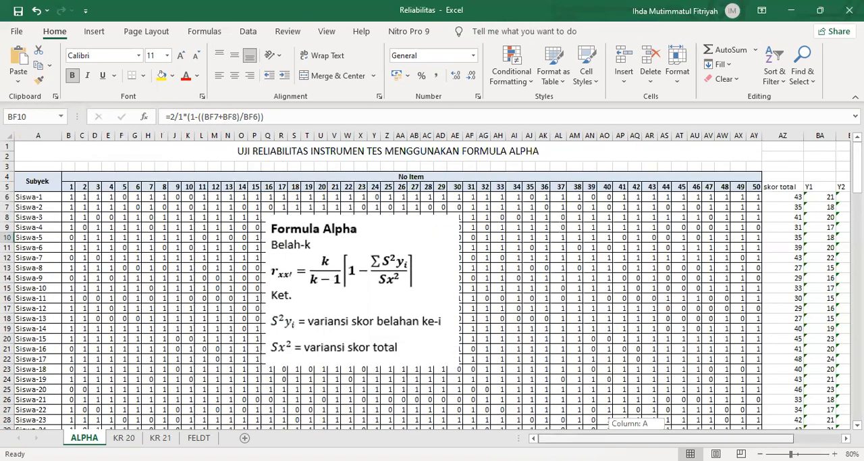